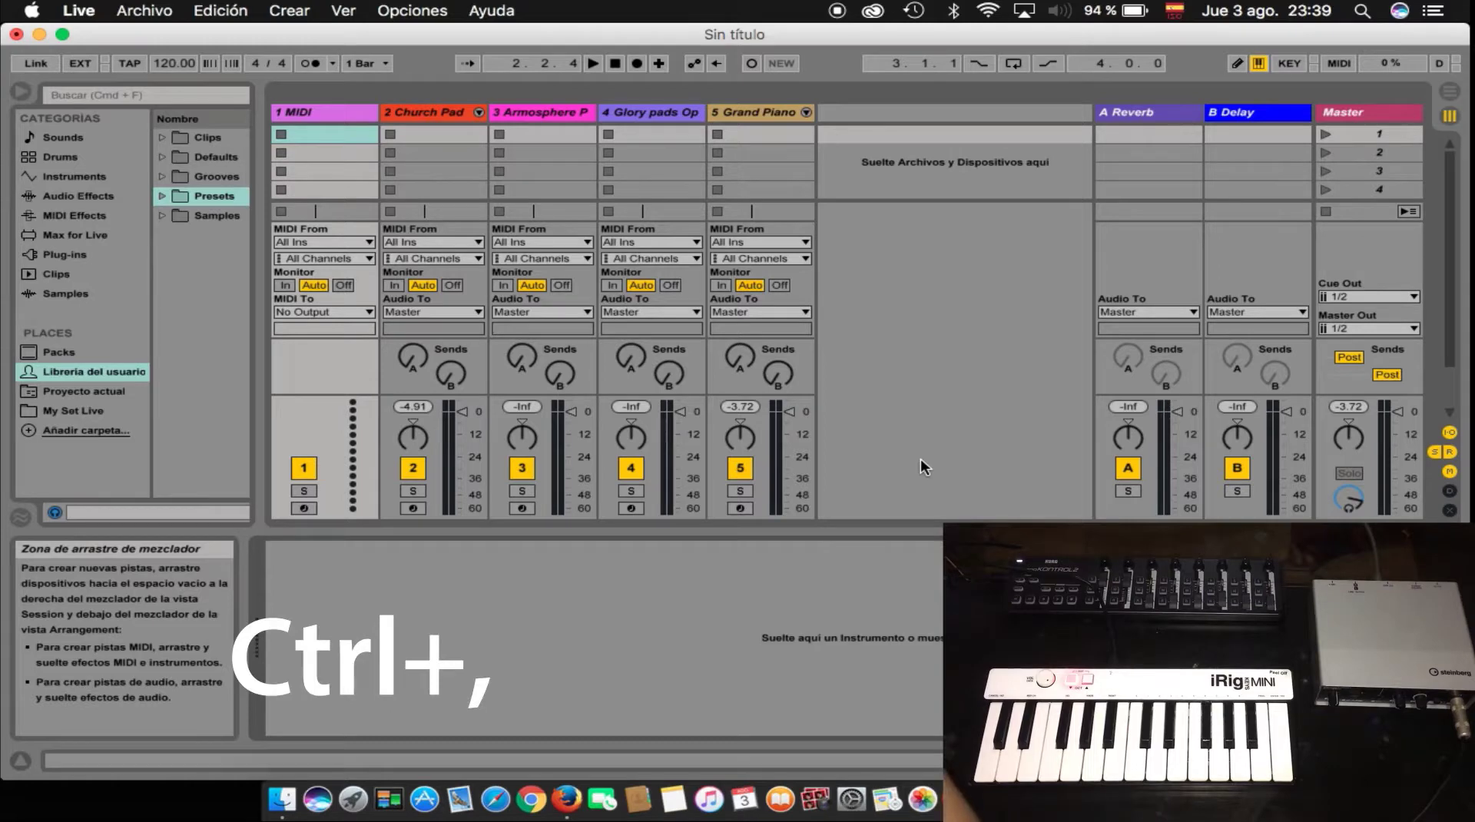
# In the MIDI preferences, set the input and output of control surface 1 to None
pyautogui.press('super+comma')
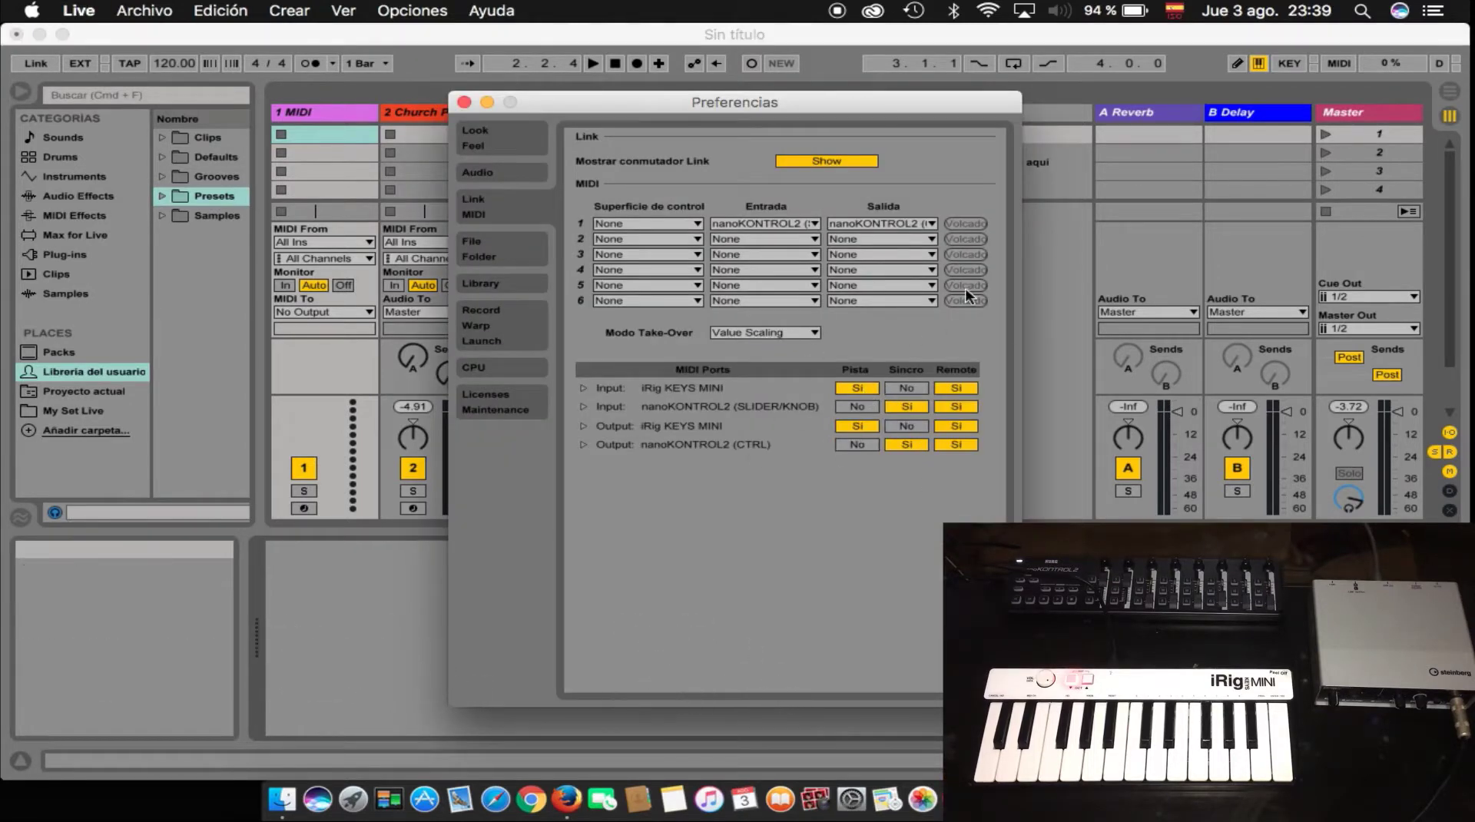
pyautogui.click(802, 223)
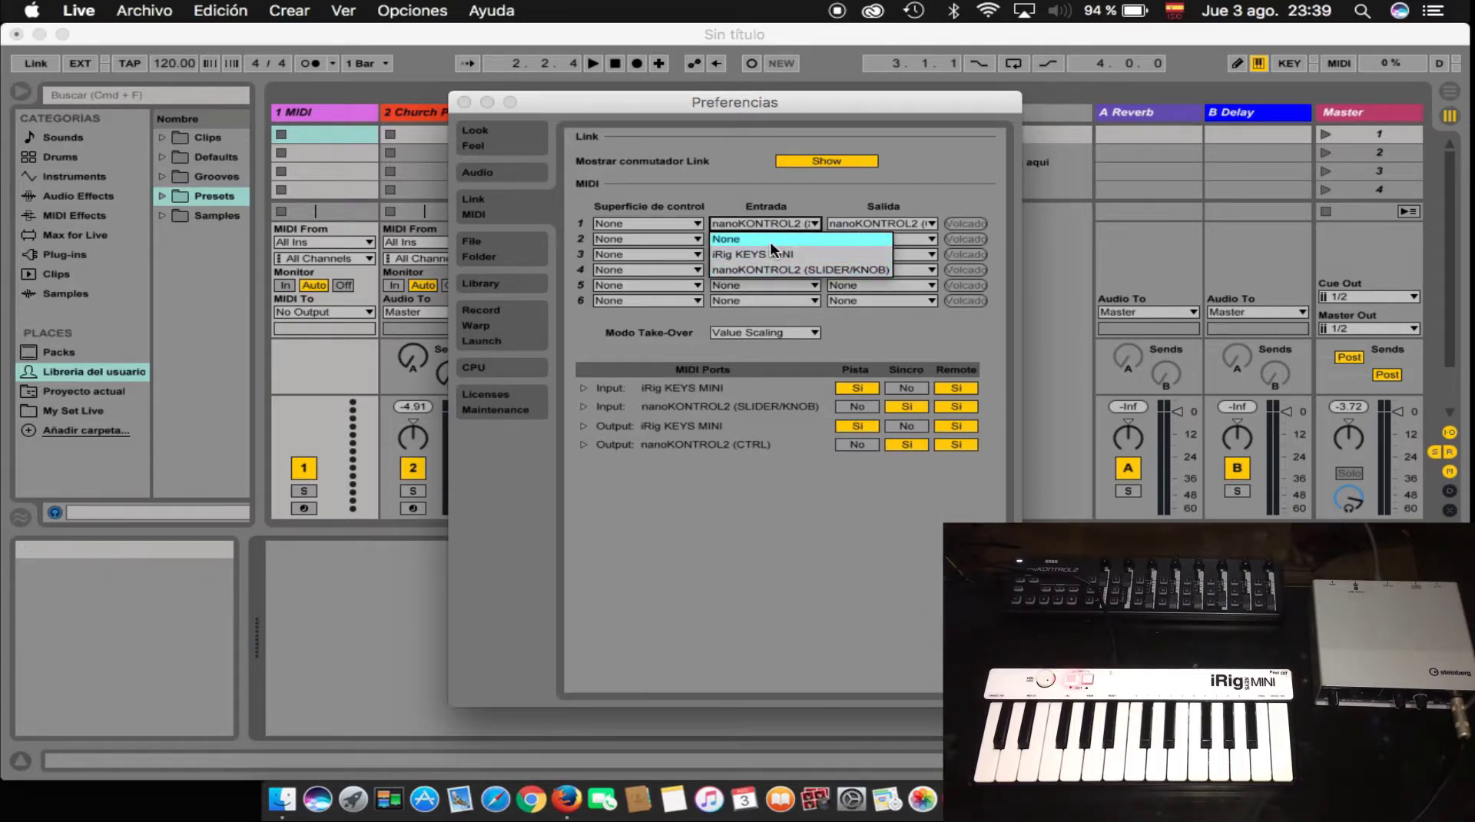
pyautogui.click(770, 240)
pyautogui.click(888, 224)
pyautogui.click(903, 239)
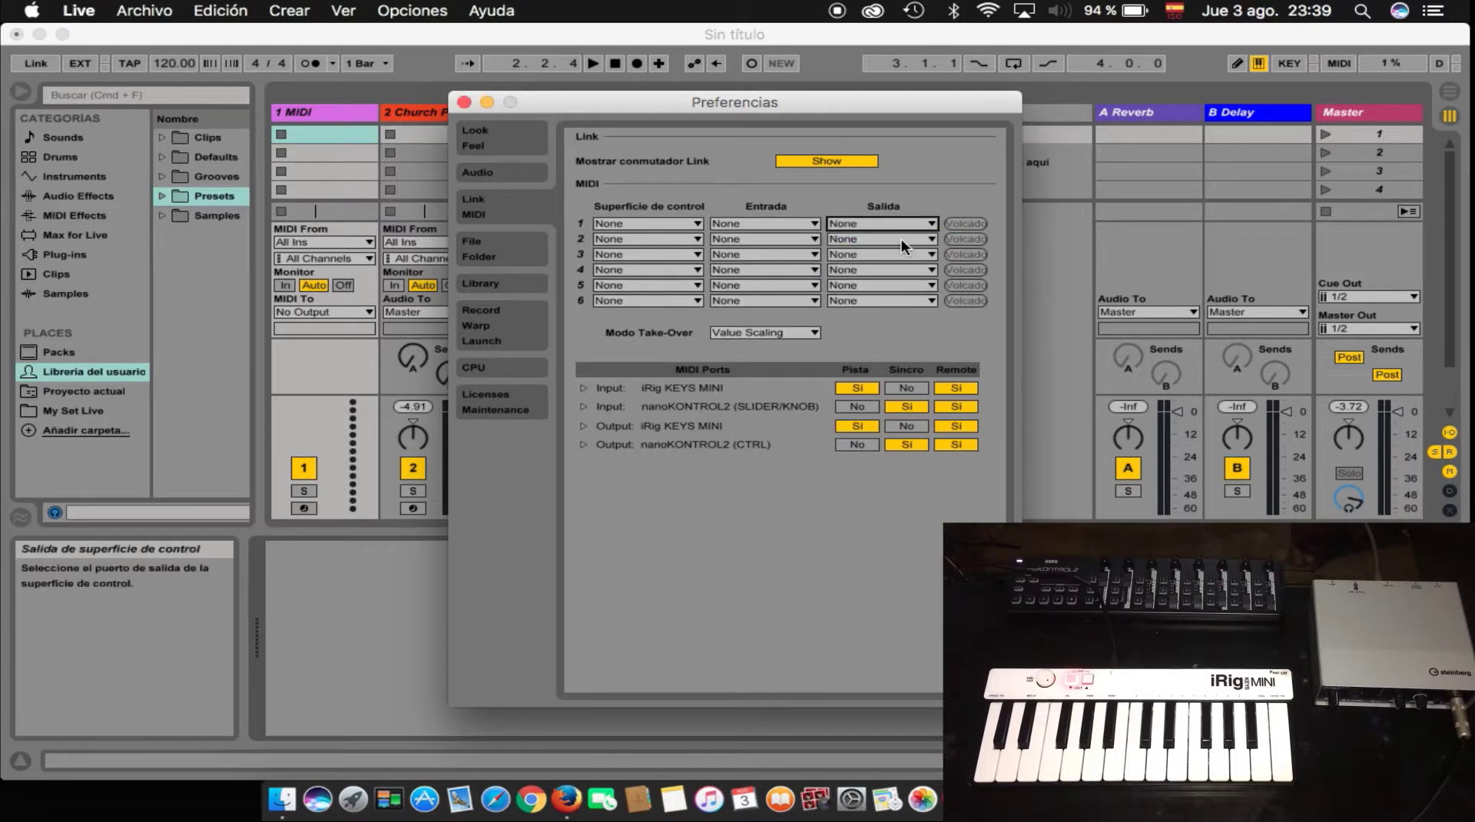
# Enable Sync for the iRig KEYS MINI ports and Track for the nanoKONTROL2 ports
pyautogui.click(897, 389)
pyautogui.click(869, 404)
pyautogui.click(904, 426)
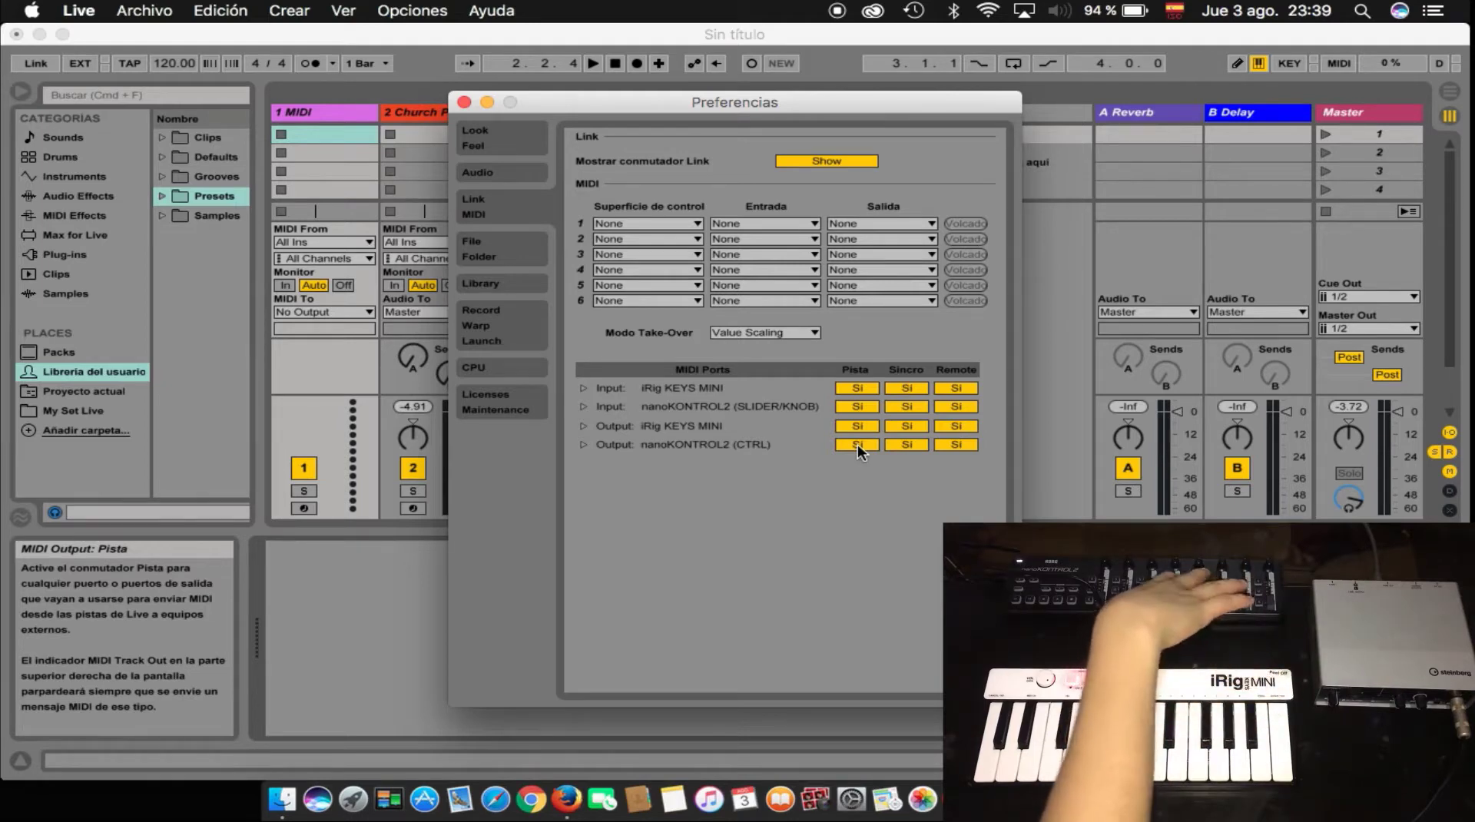
# In the audio preferences, set both the audio input and output devices to Steinberg UR12 (2 In, 2 Out)
pyautogui.click(518, 172)
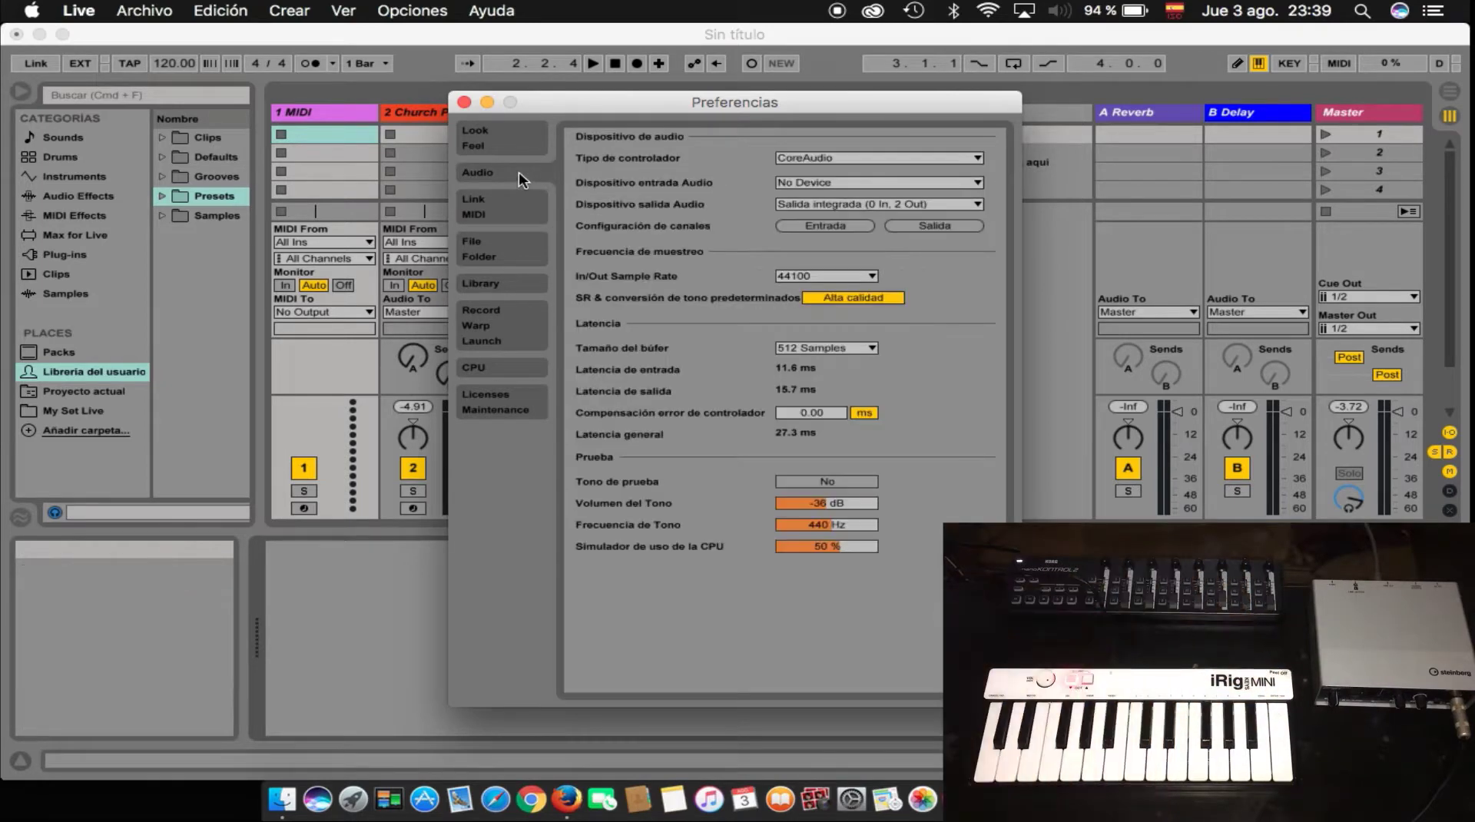
pyautogui.click(971, 183)
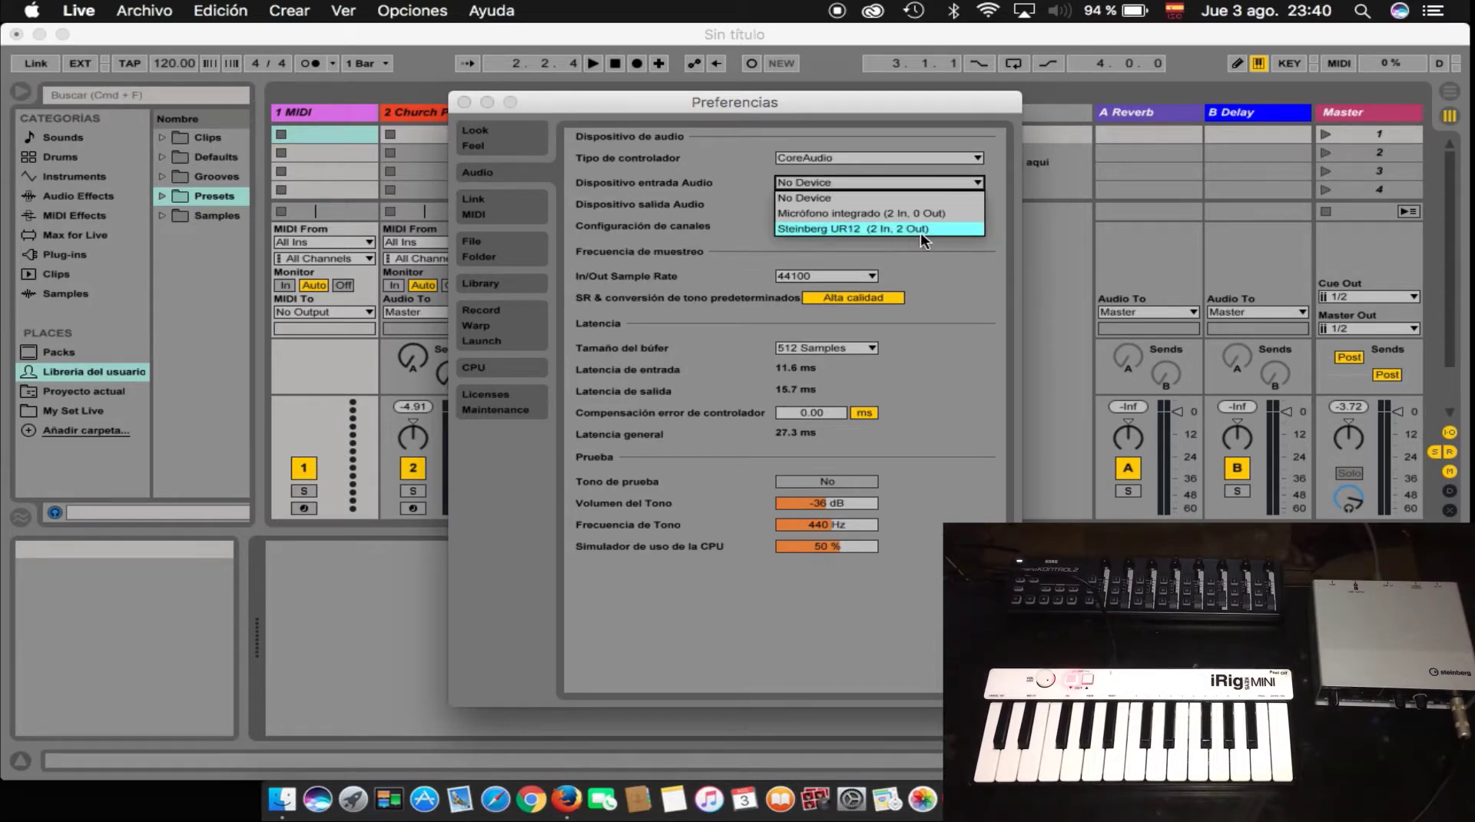
pyautogui.click(901, 229)
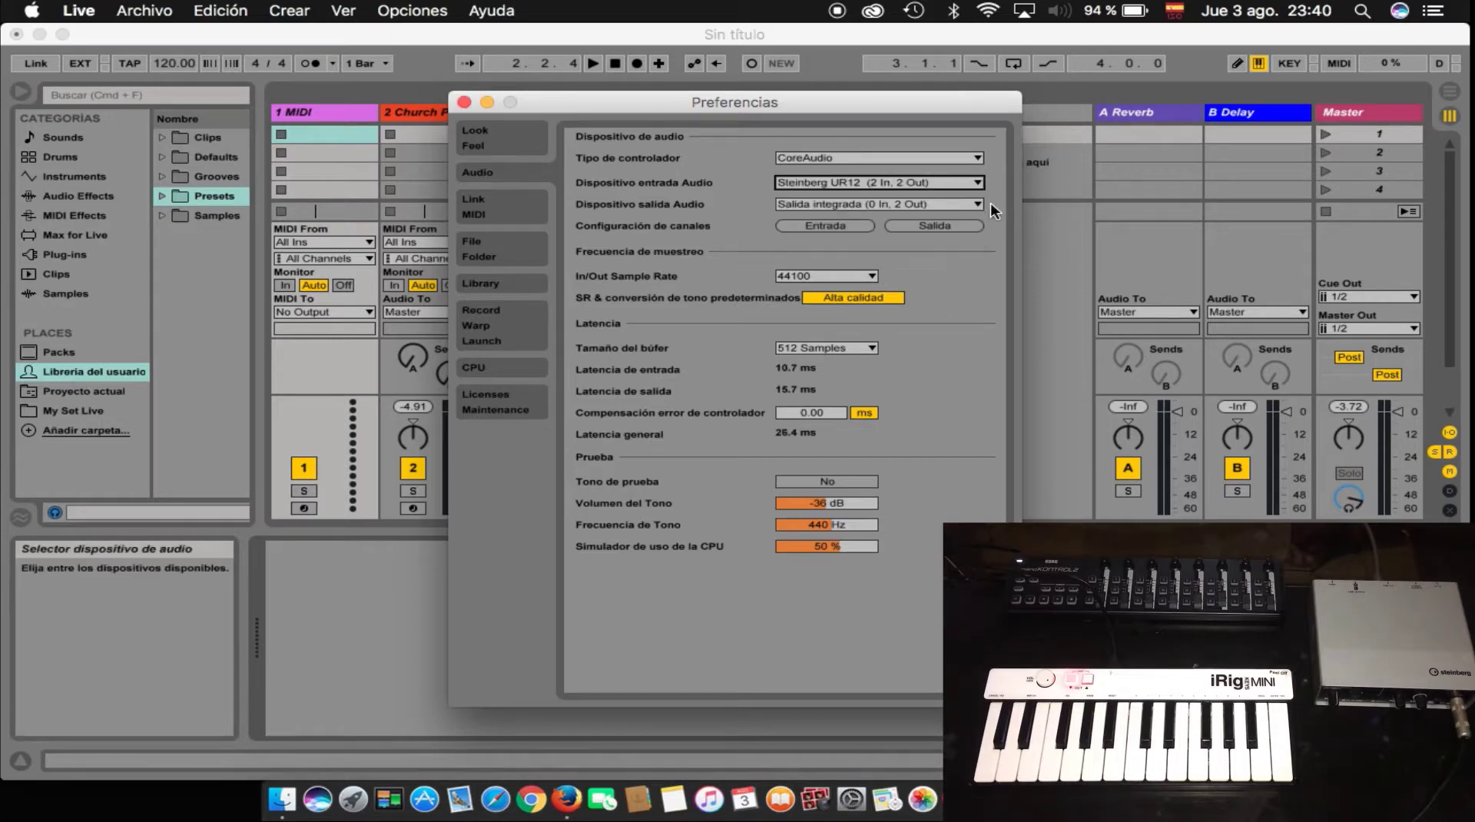
pyautogui.click(925, 202)
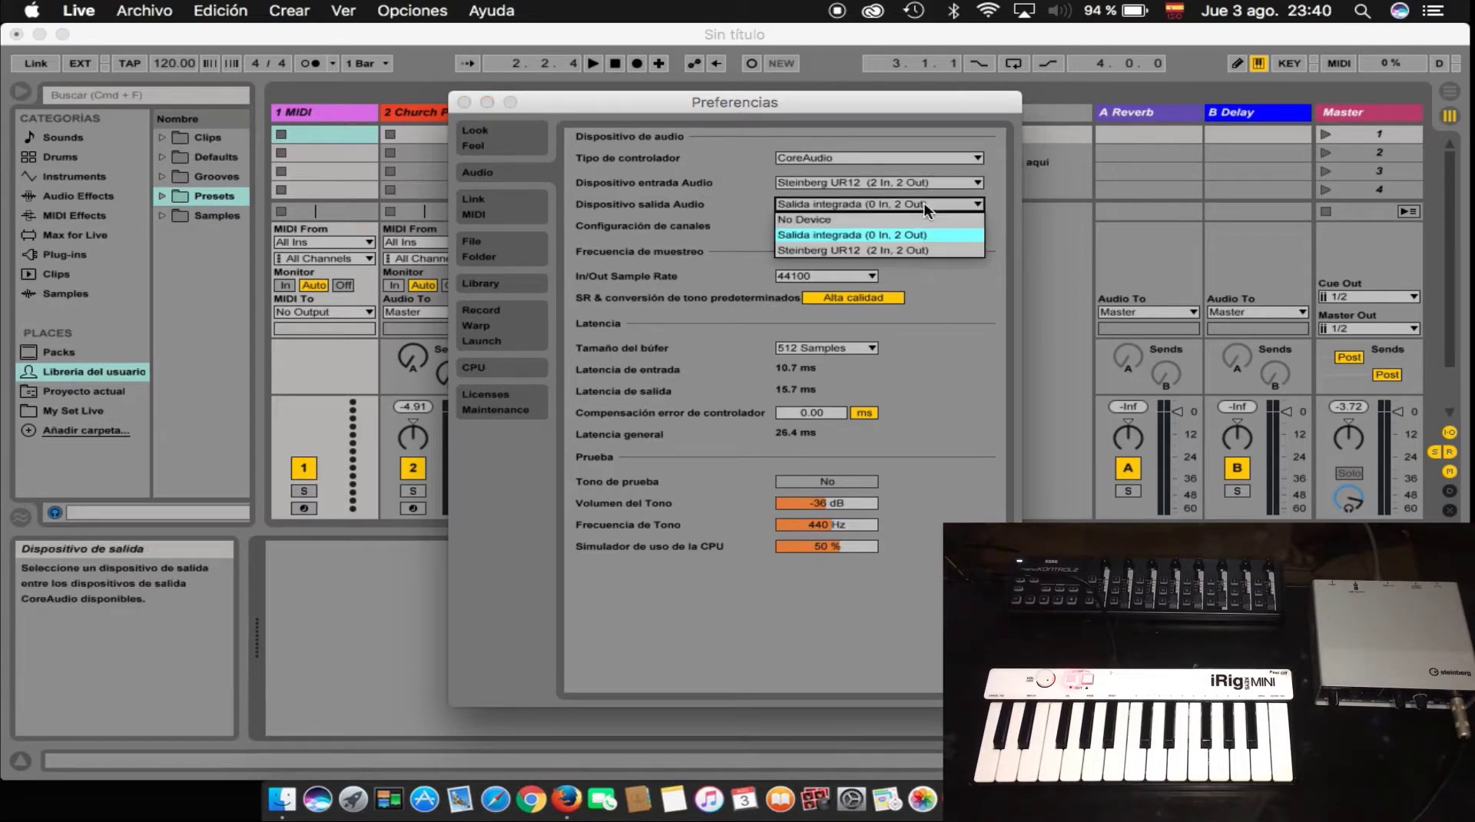
pyautogui.click(924, 252)
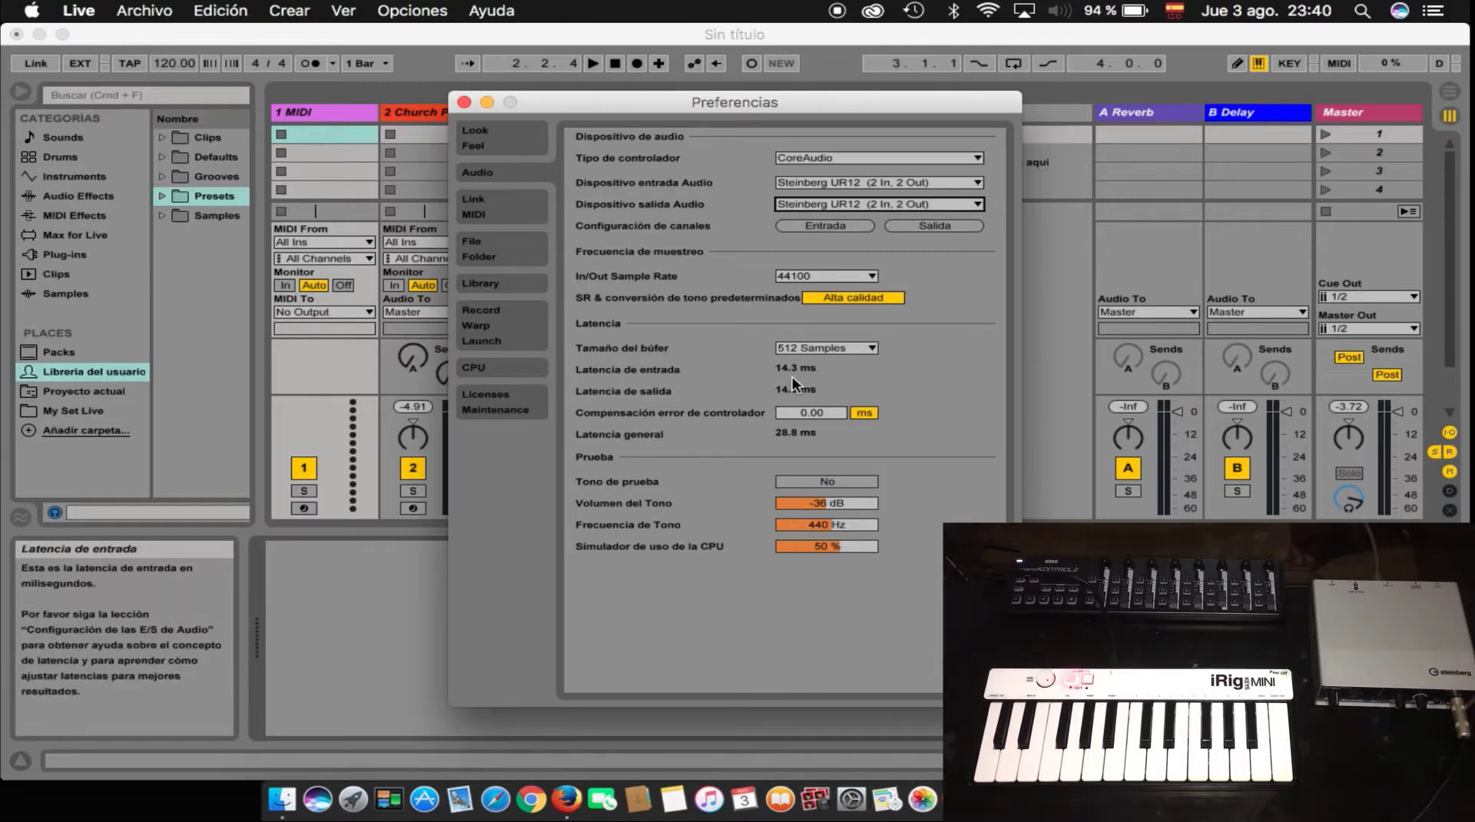
# Try the built-in microphone as the audio input device and switch back to Steinberg UR12
pyautogui.click(961, 182)
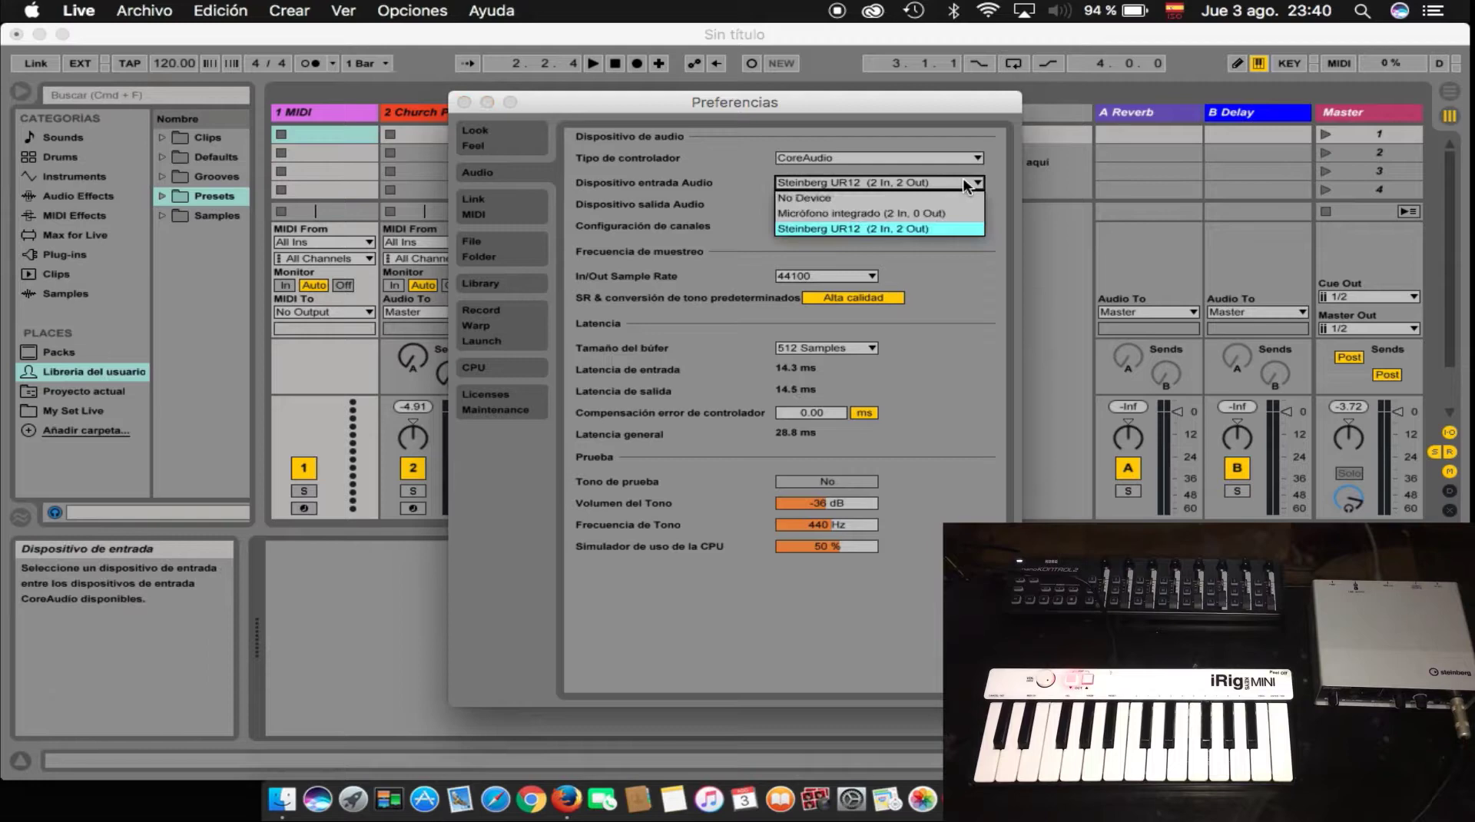
pyautogui.click(842, 212)
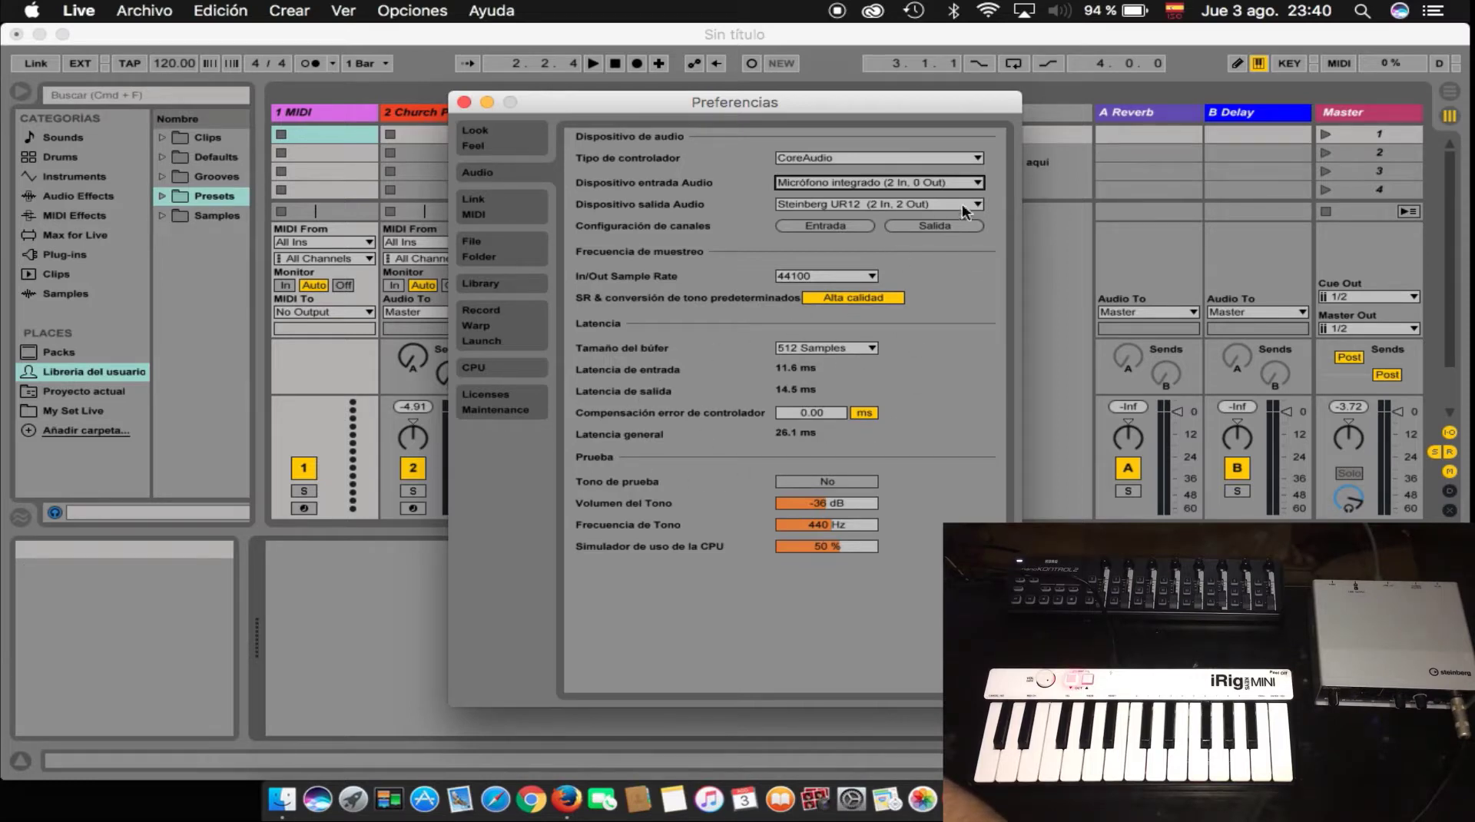
pyautogui.click(978, 182)
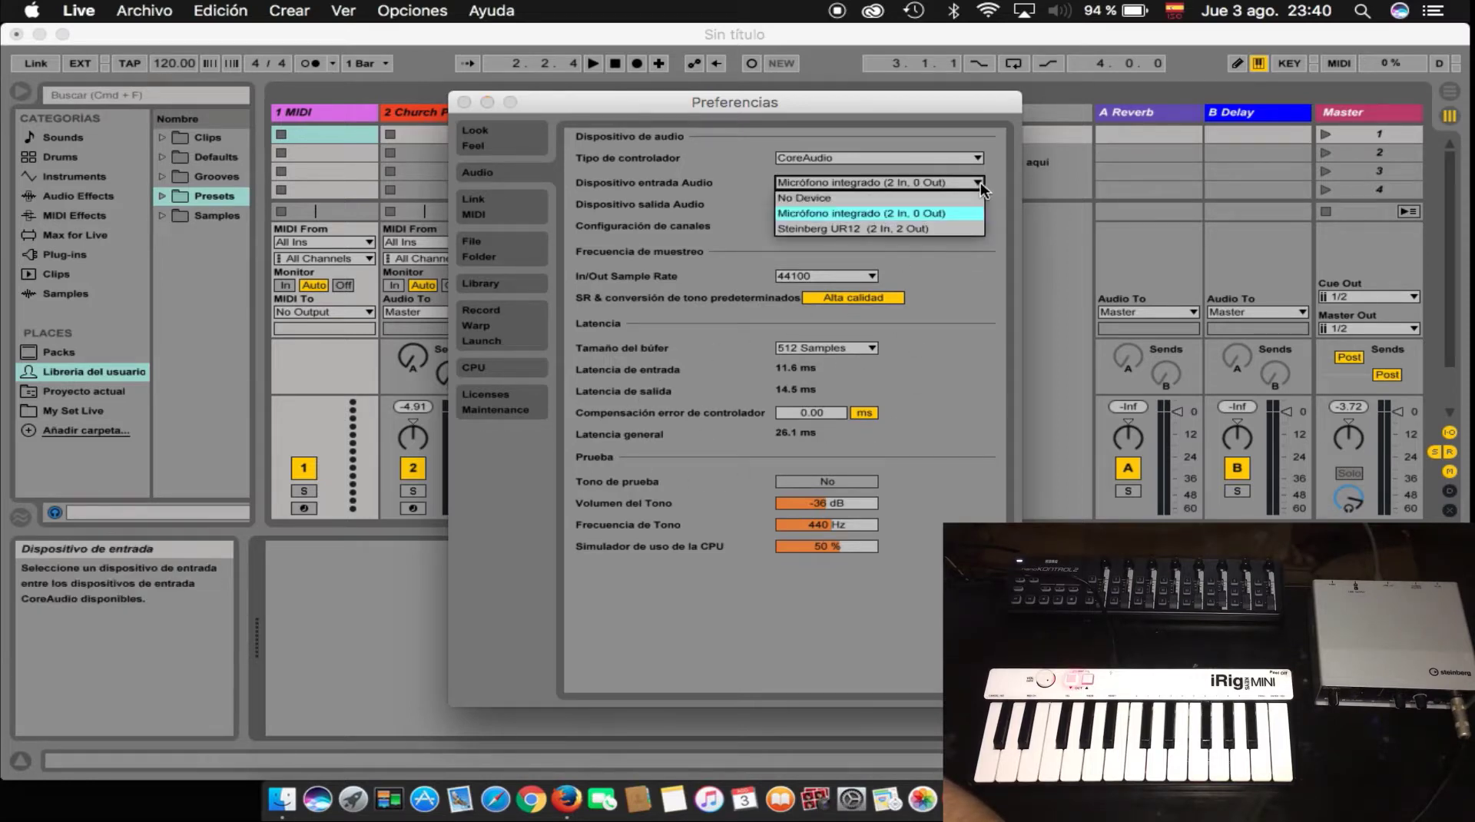
pyautogui.click(888, 227)
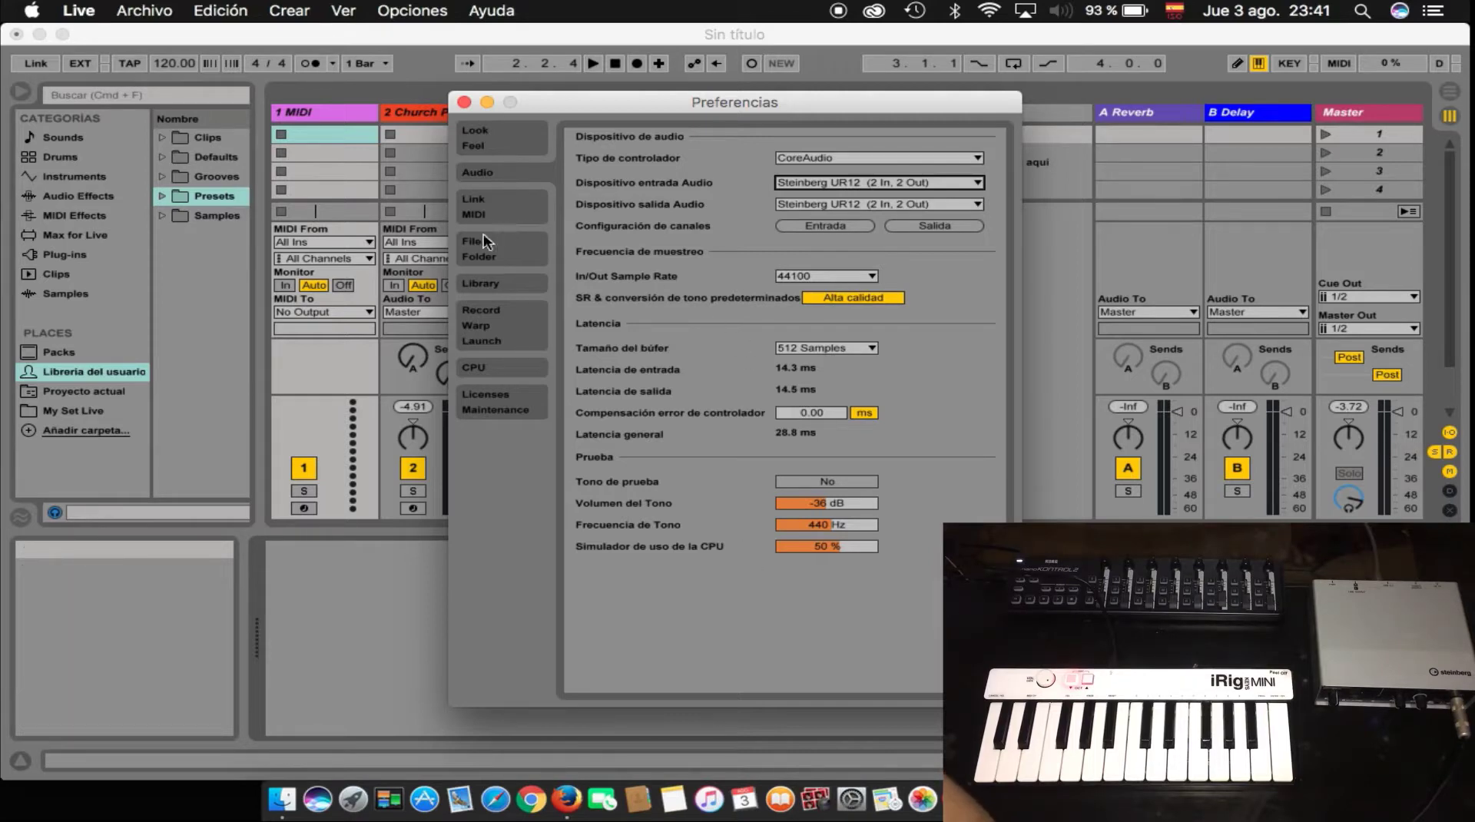
# Return to the Link/MIDI preferences and move the preferences window clear of the first tracks
pyautogui.click(508, 206)
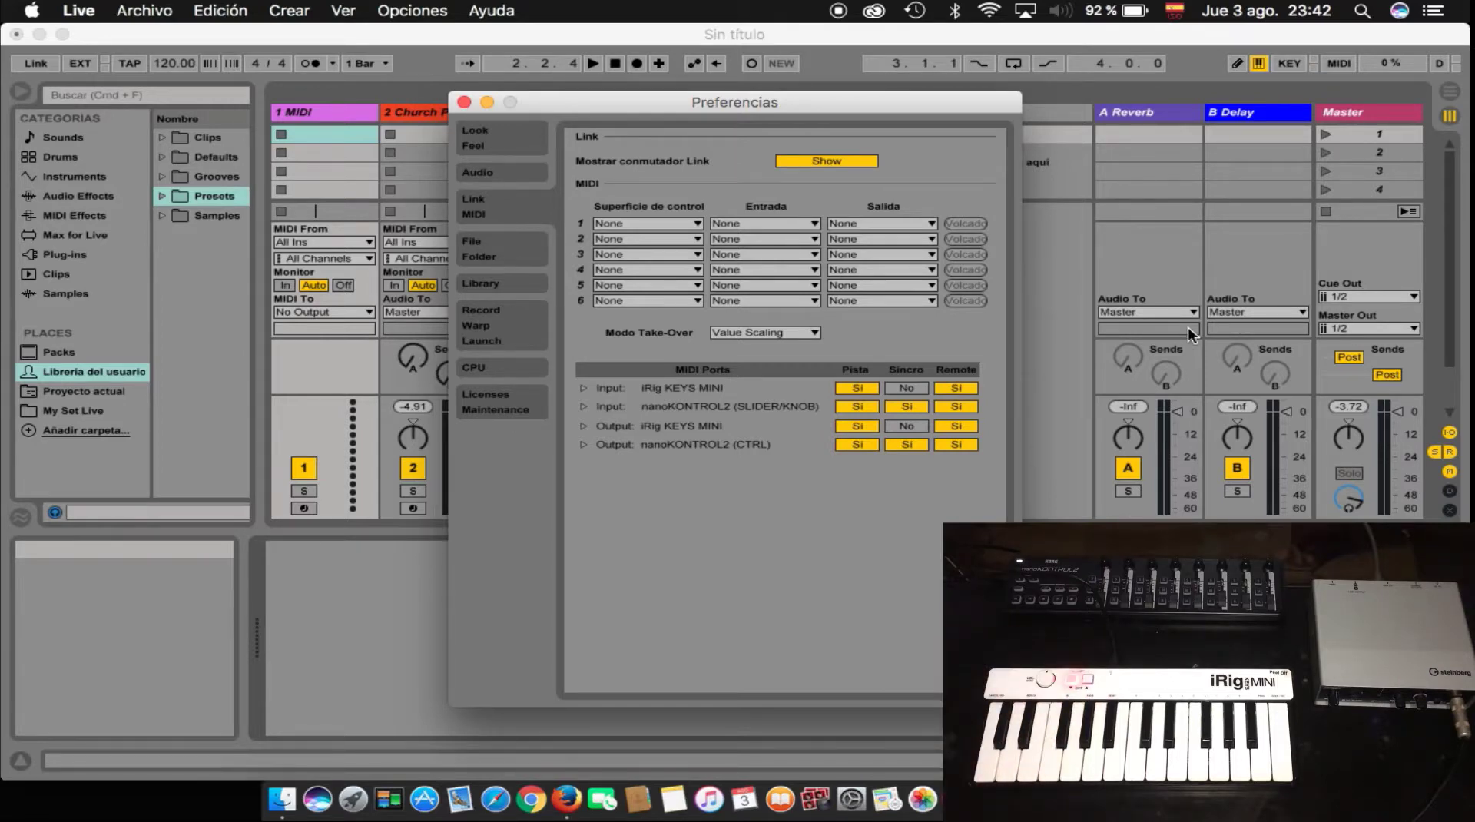
pyautogui.click(864, 405)
pyautogui.moveTo(744, 107); pyautogui.dragTo(1059, 116)
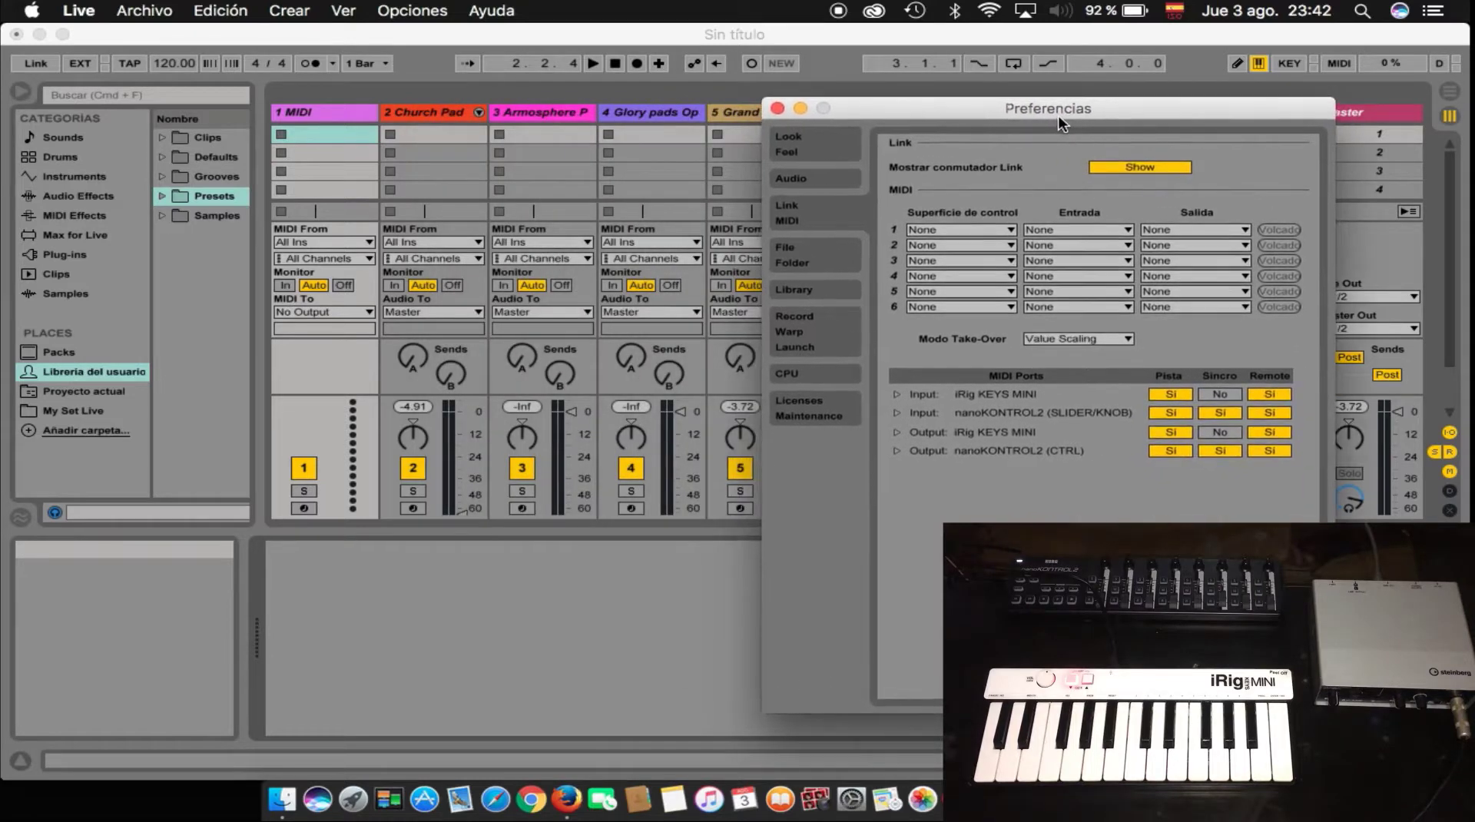
# Set control surface 1 to MackieControl with nanoKONTROL2 (SLIDER/KNOB) as input and nanoKONTROL2 (CTRL) as output
pyautogui.click(999, 229)
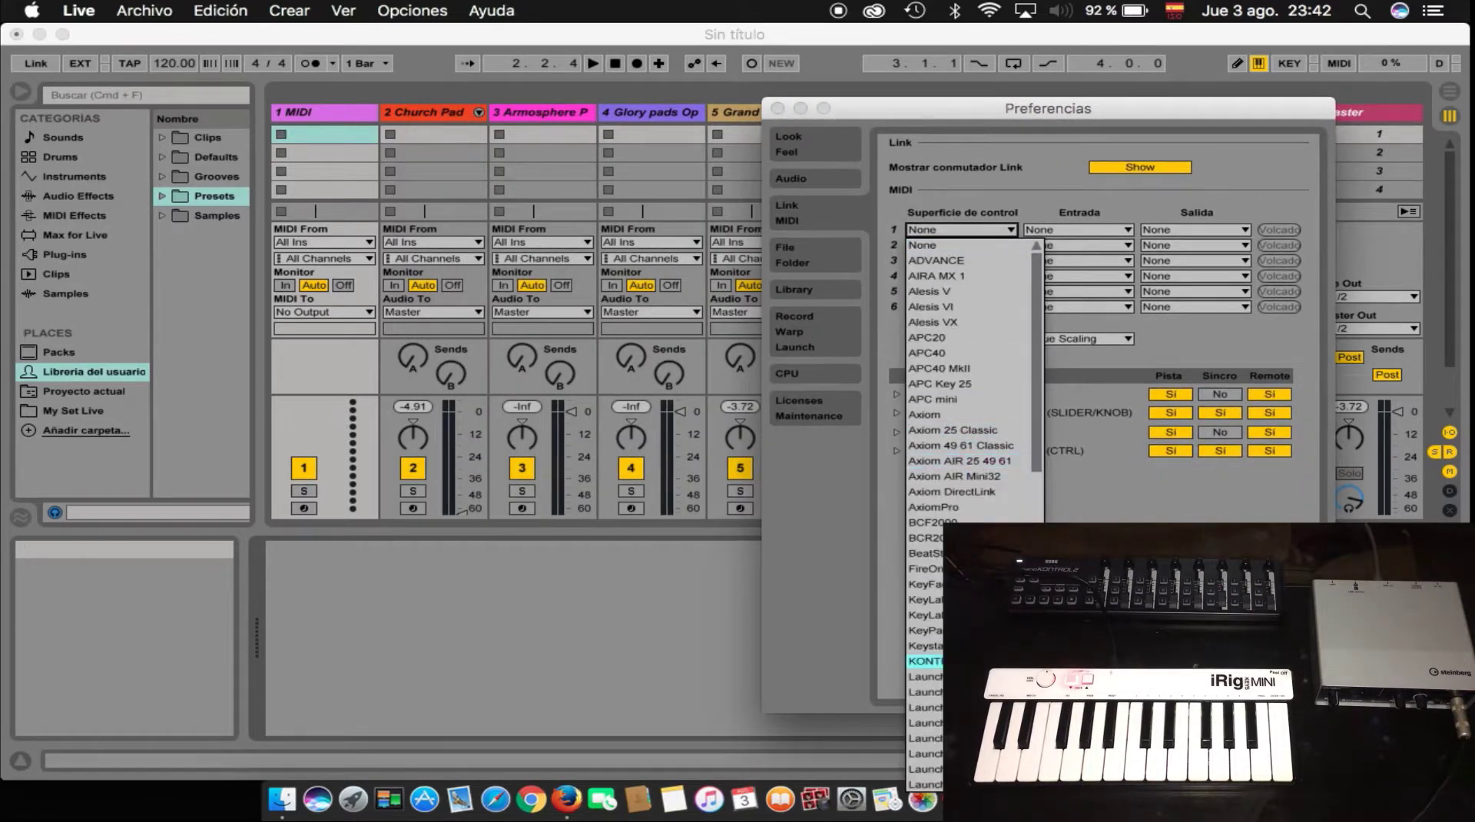
pyautogui.scroll(-5, 961, 661)
pyautogui.click(961, 648)
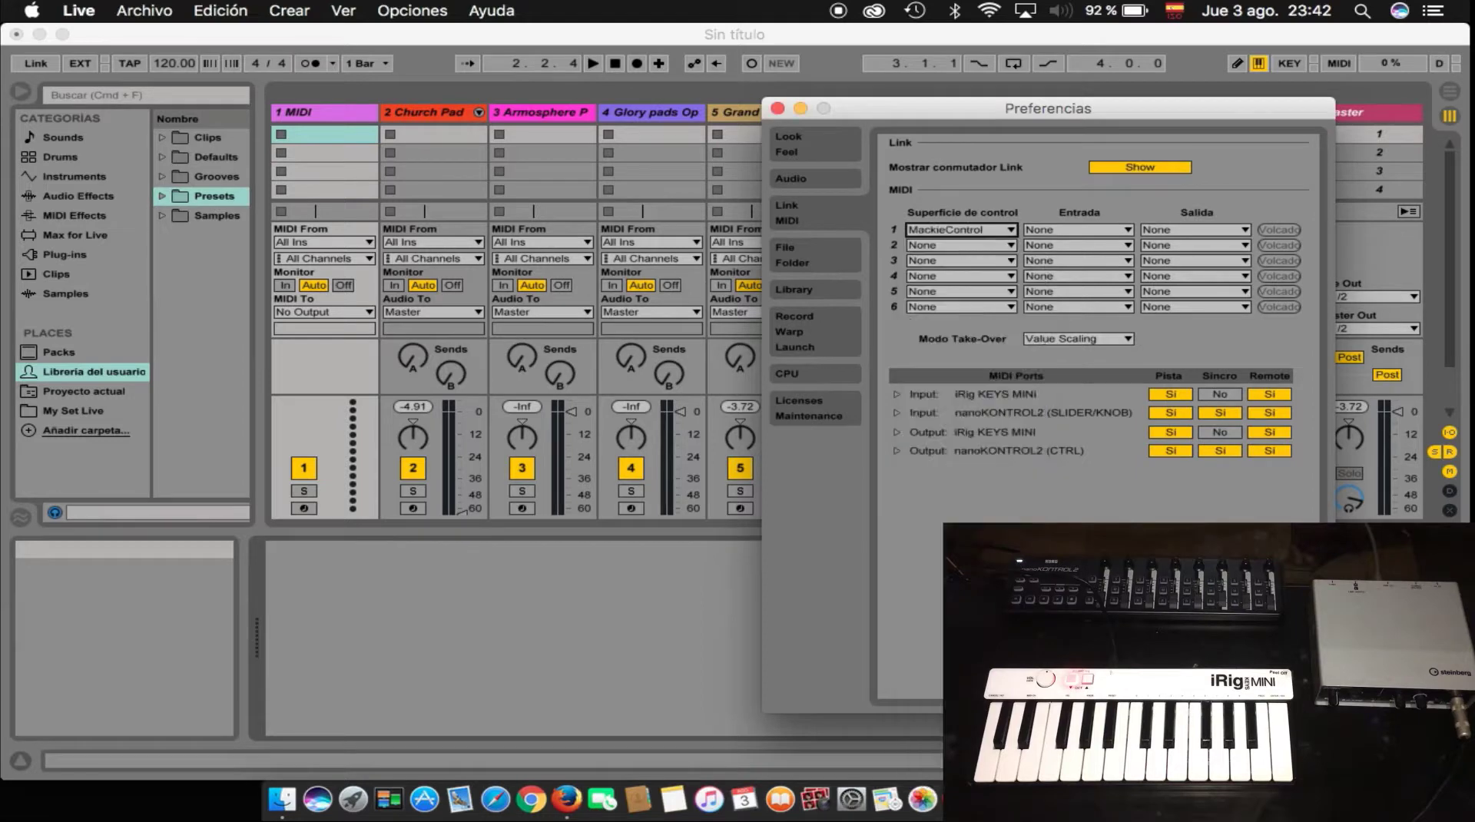
pyautogui.click(1104, 230)
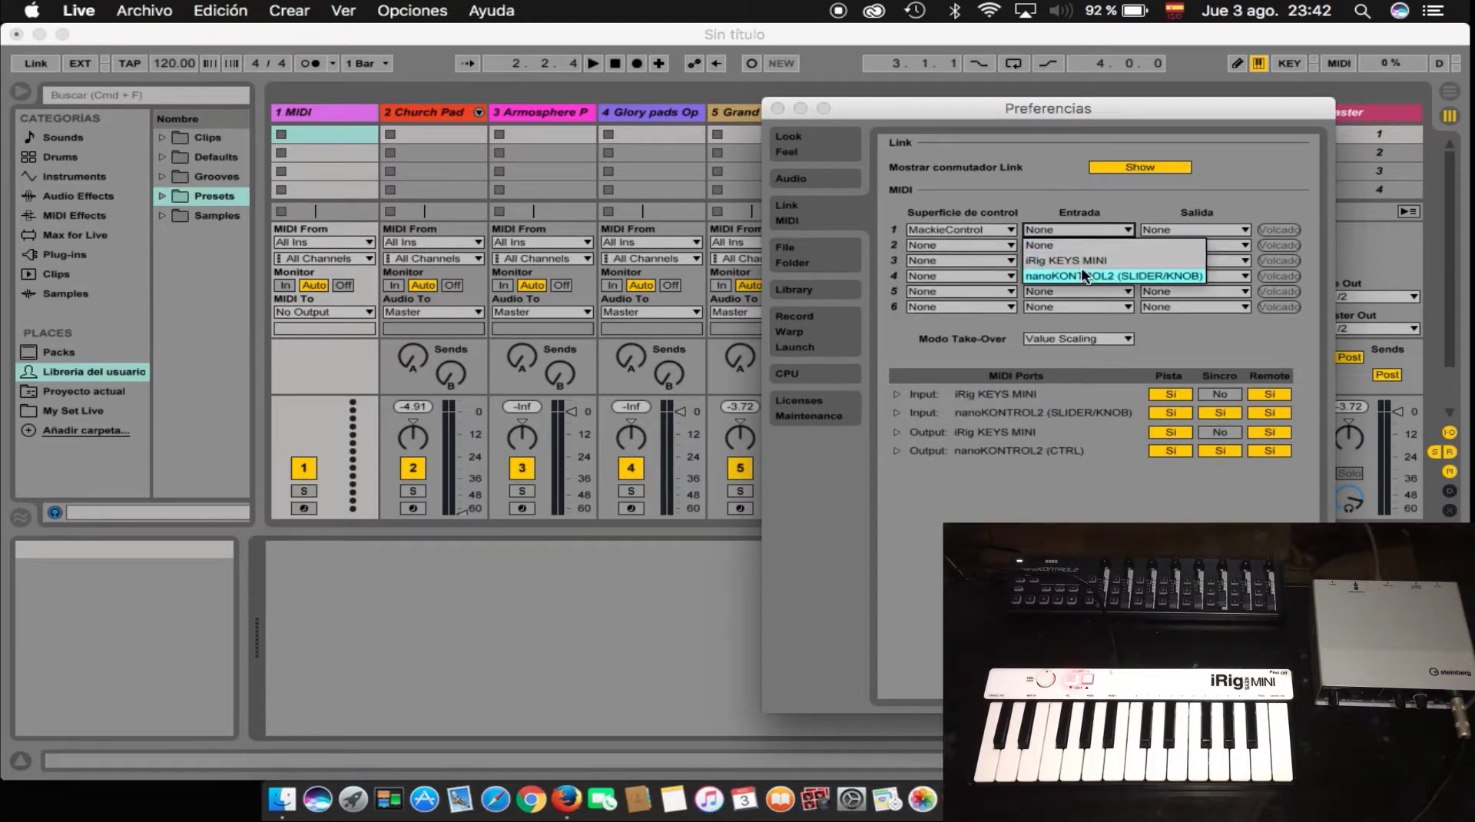
pyautogui.click(1084, 275)
pyautogui.click(1231, 229)
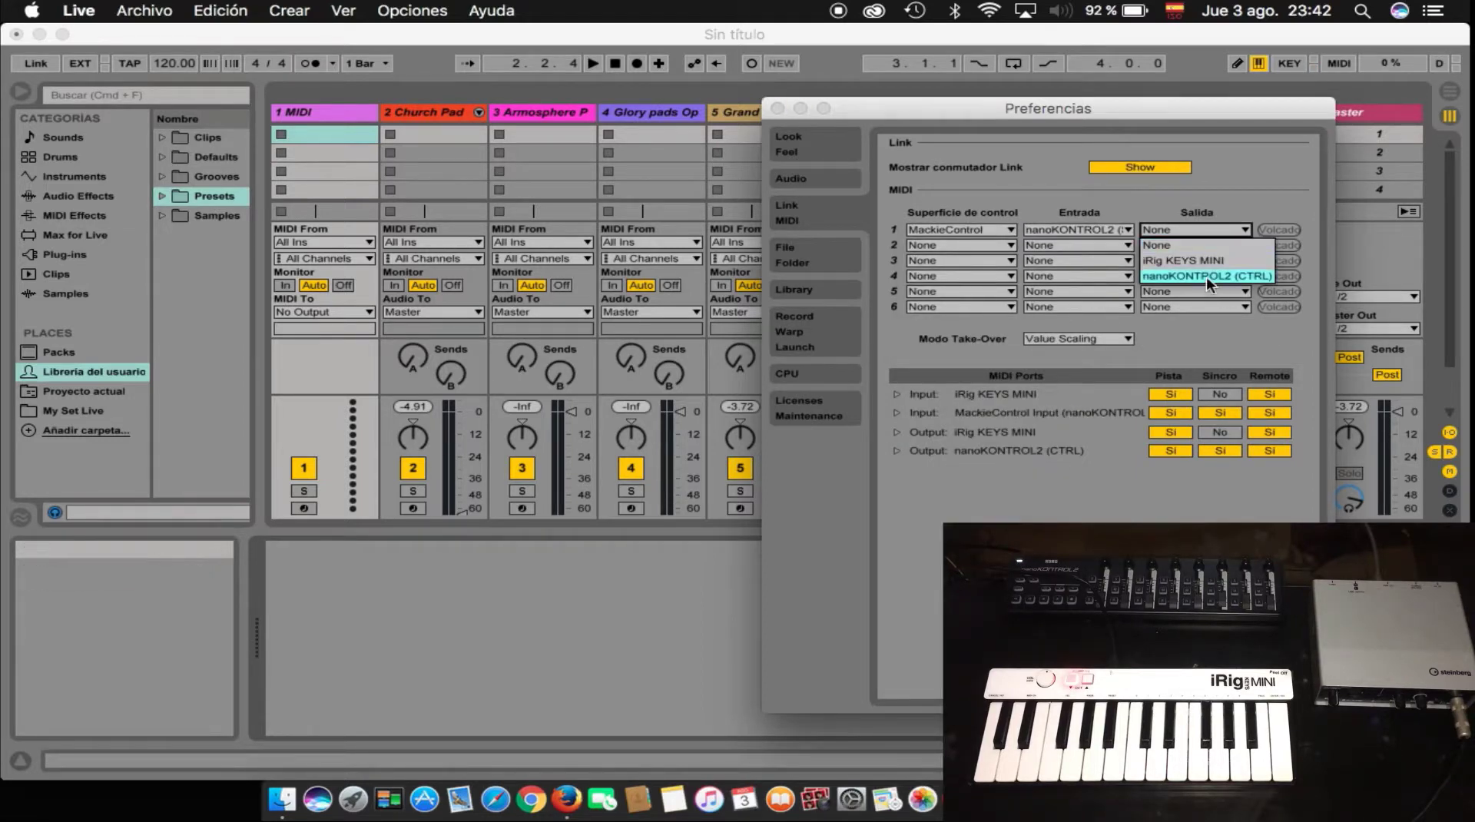
pyautogui.click(1206, 276)
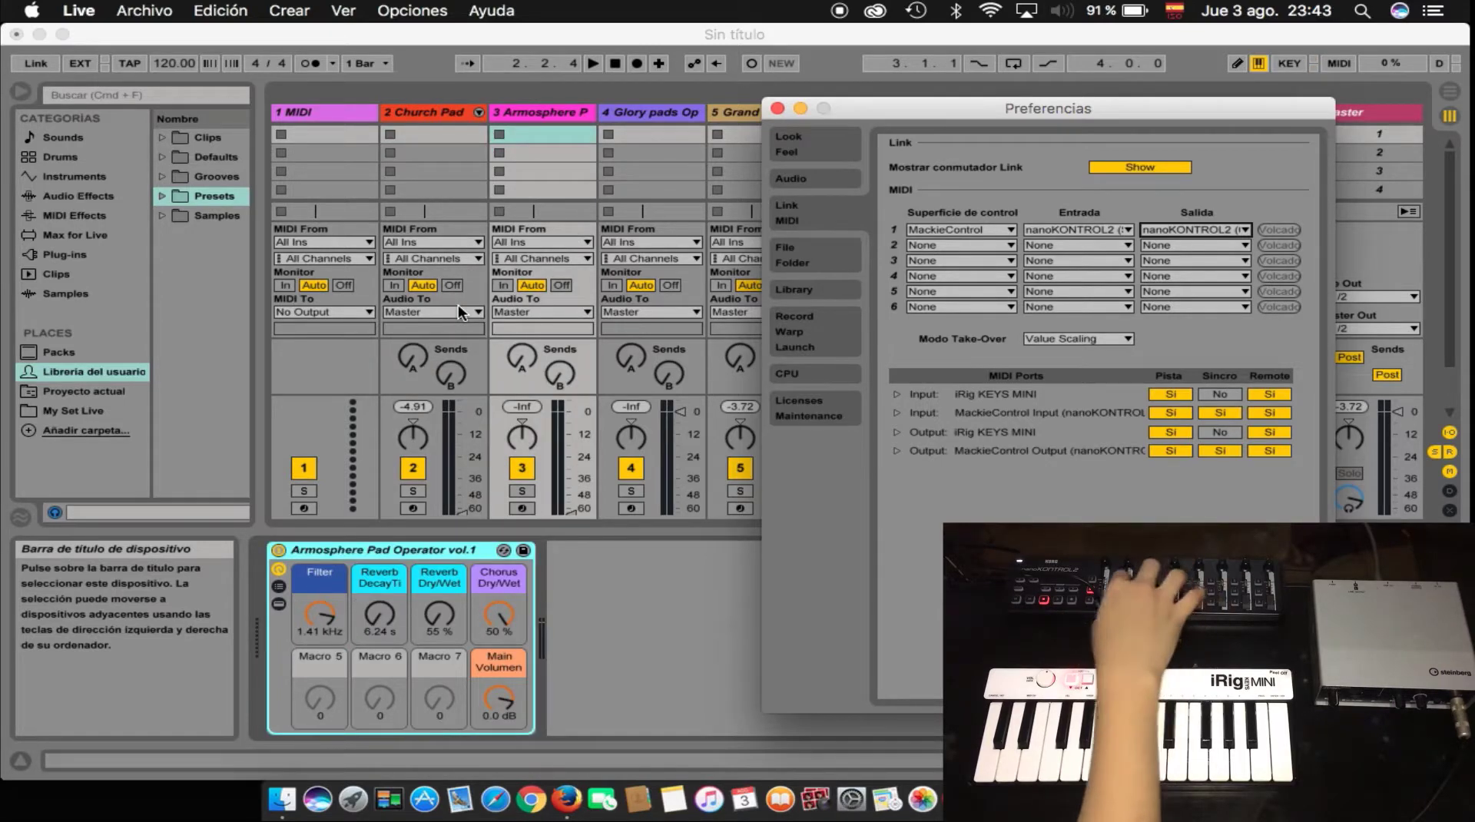
# Reset control surface 1, along with its input and output, to None
pyautogui.click(997, 229)
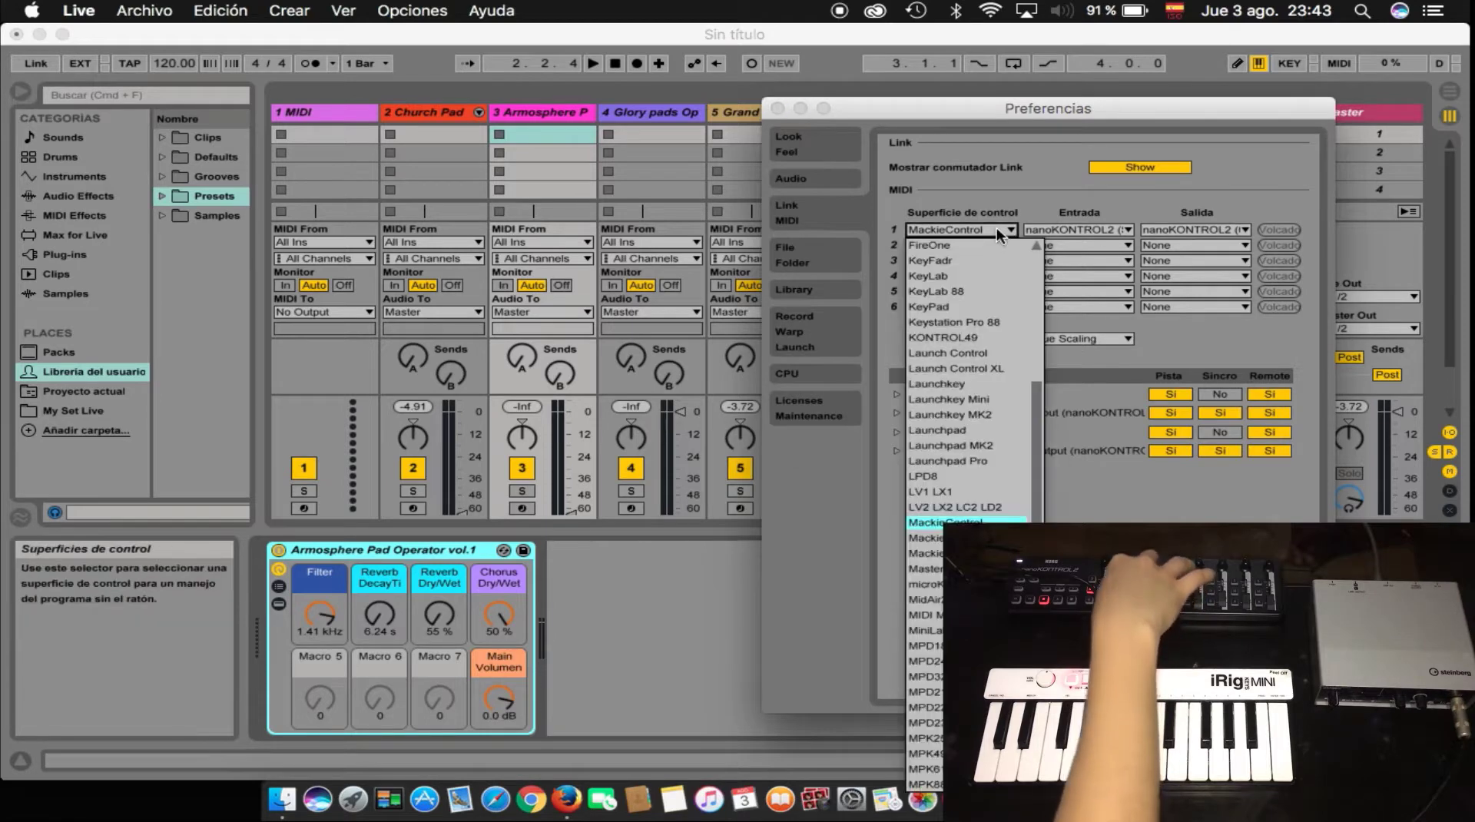
pyautogui.scroll(5, 945, 262)
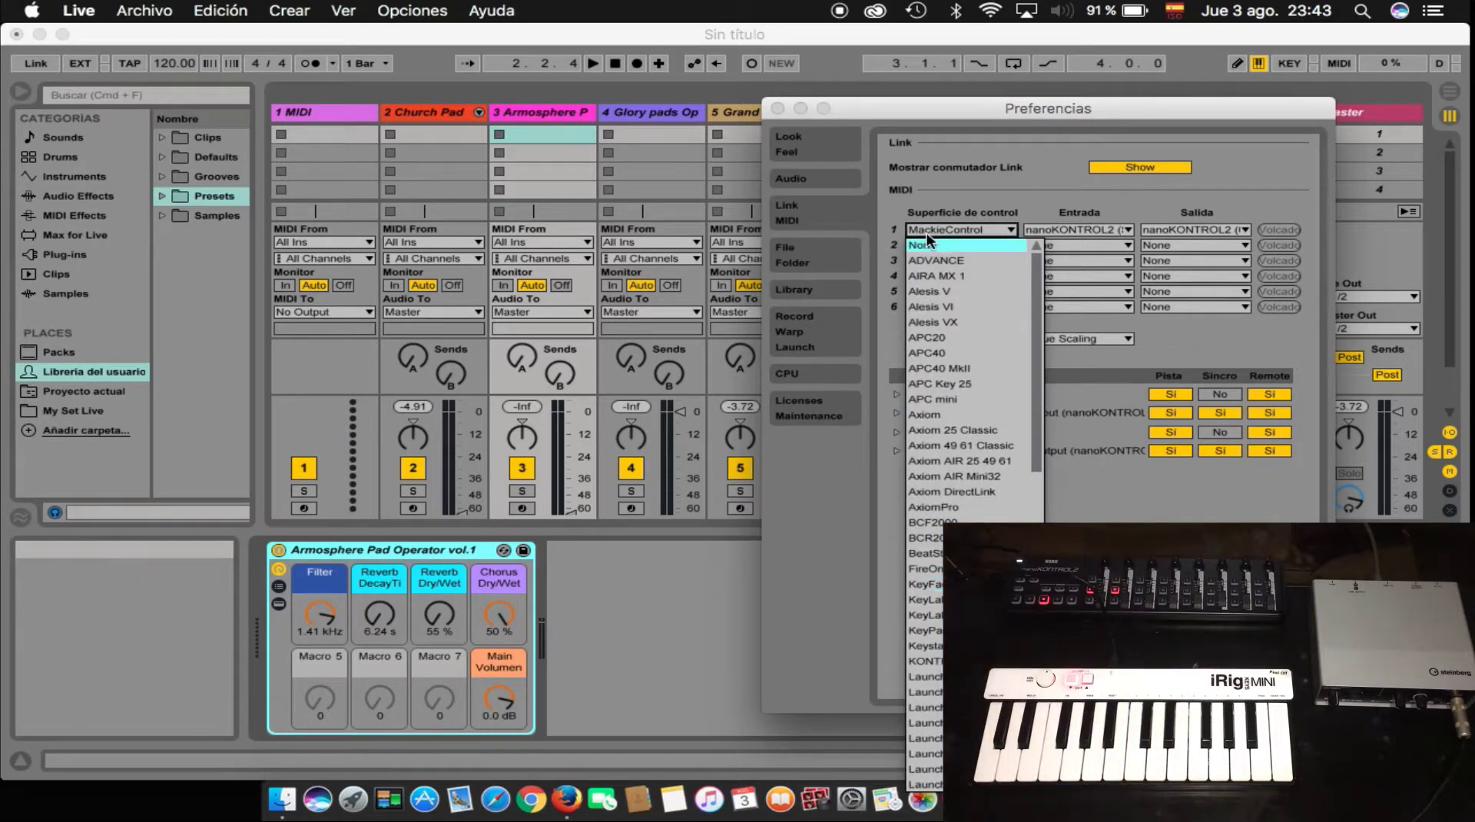
pyautogui.click(930, 243)
pyautogui.click(1125, 231)
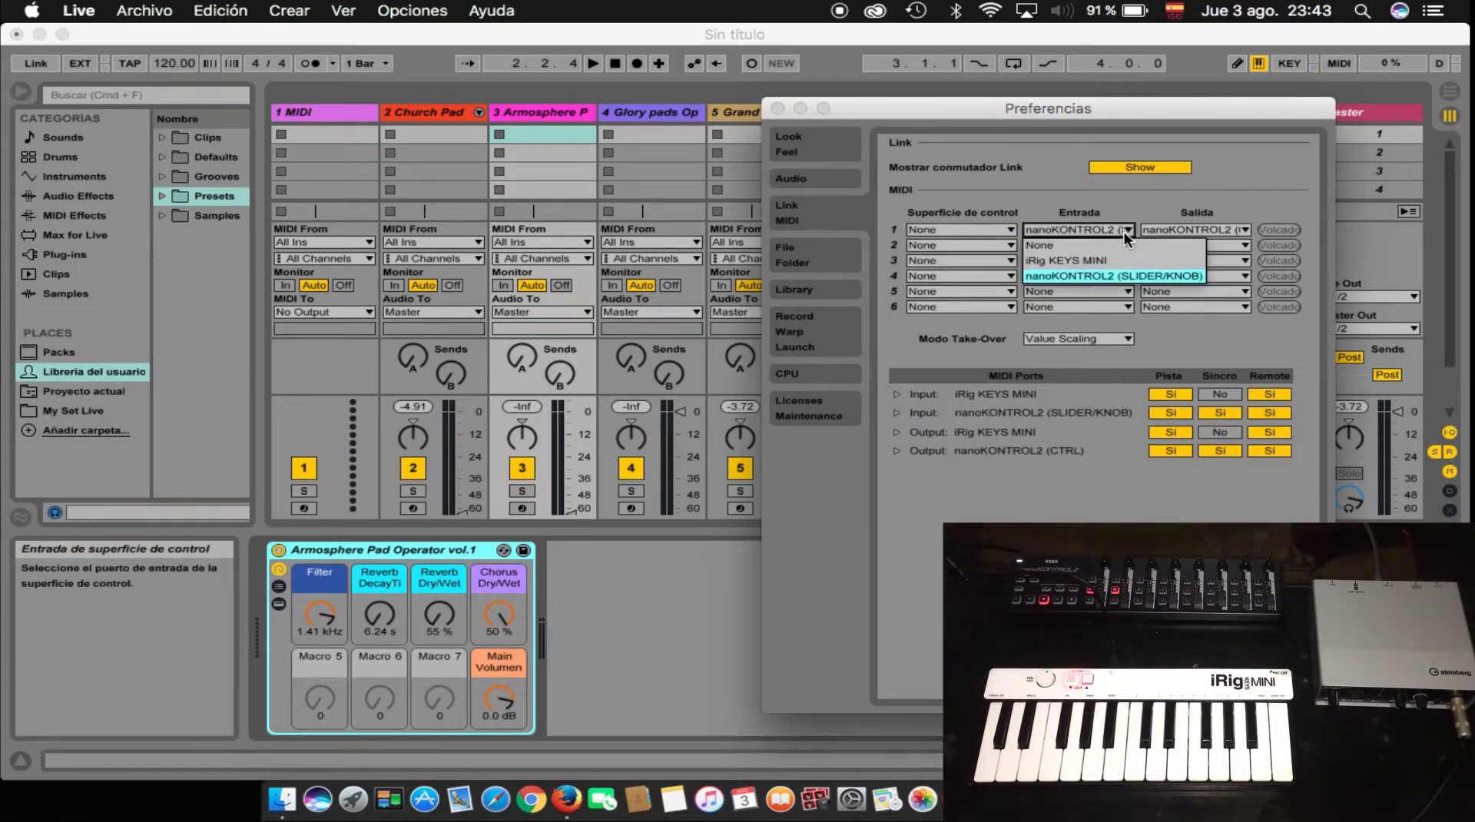
pyautogui.click(1069, 244)
pyautogui.click(1202, 229)
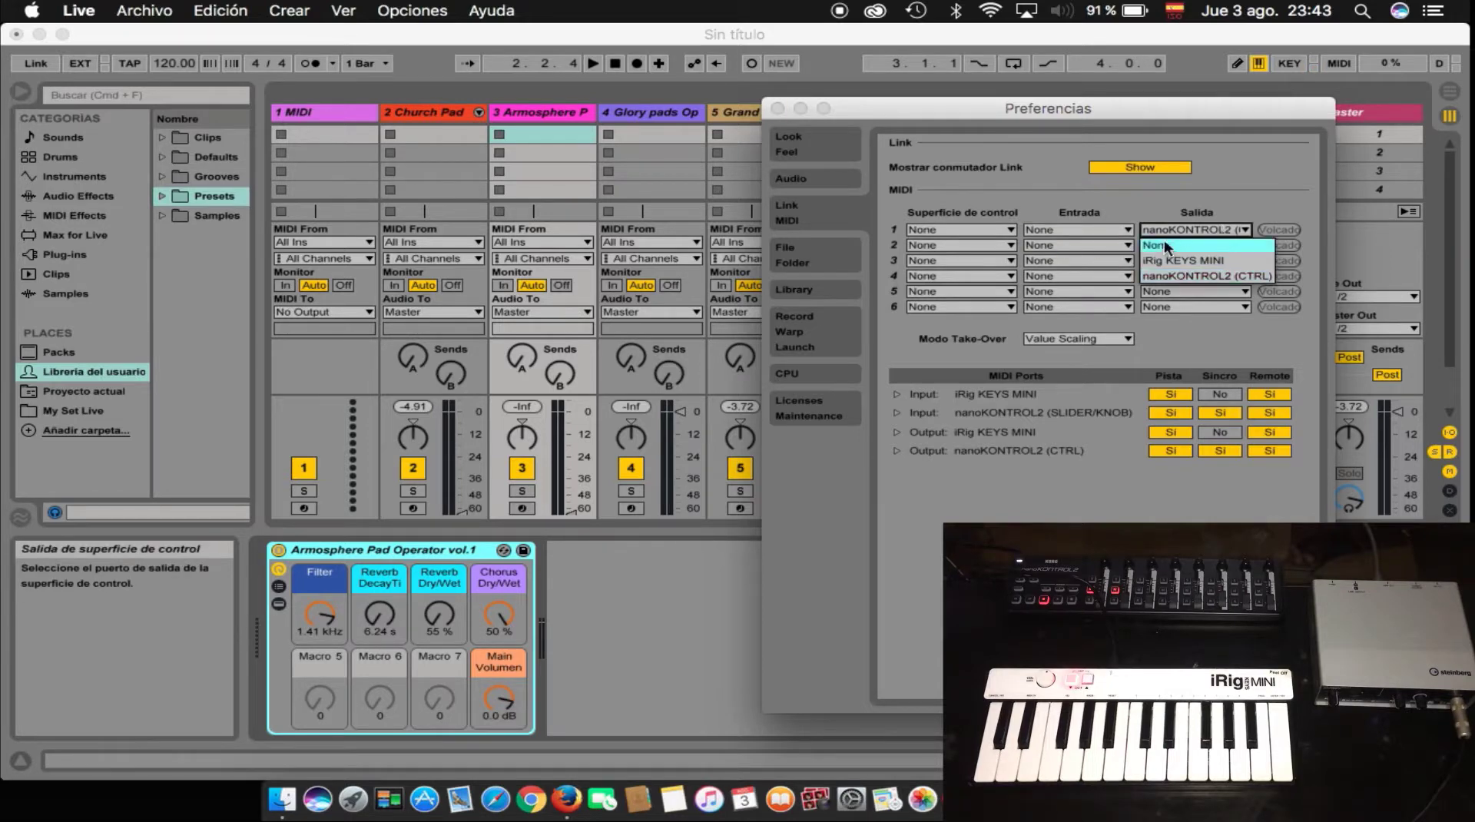
pyautogui.click(1161, 244)
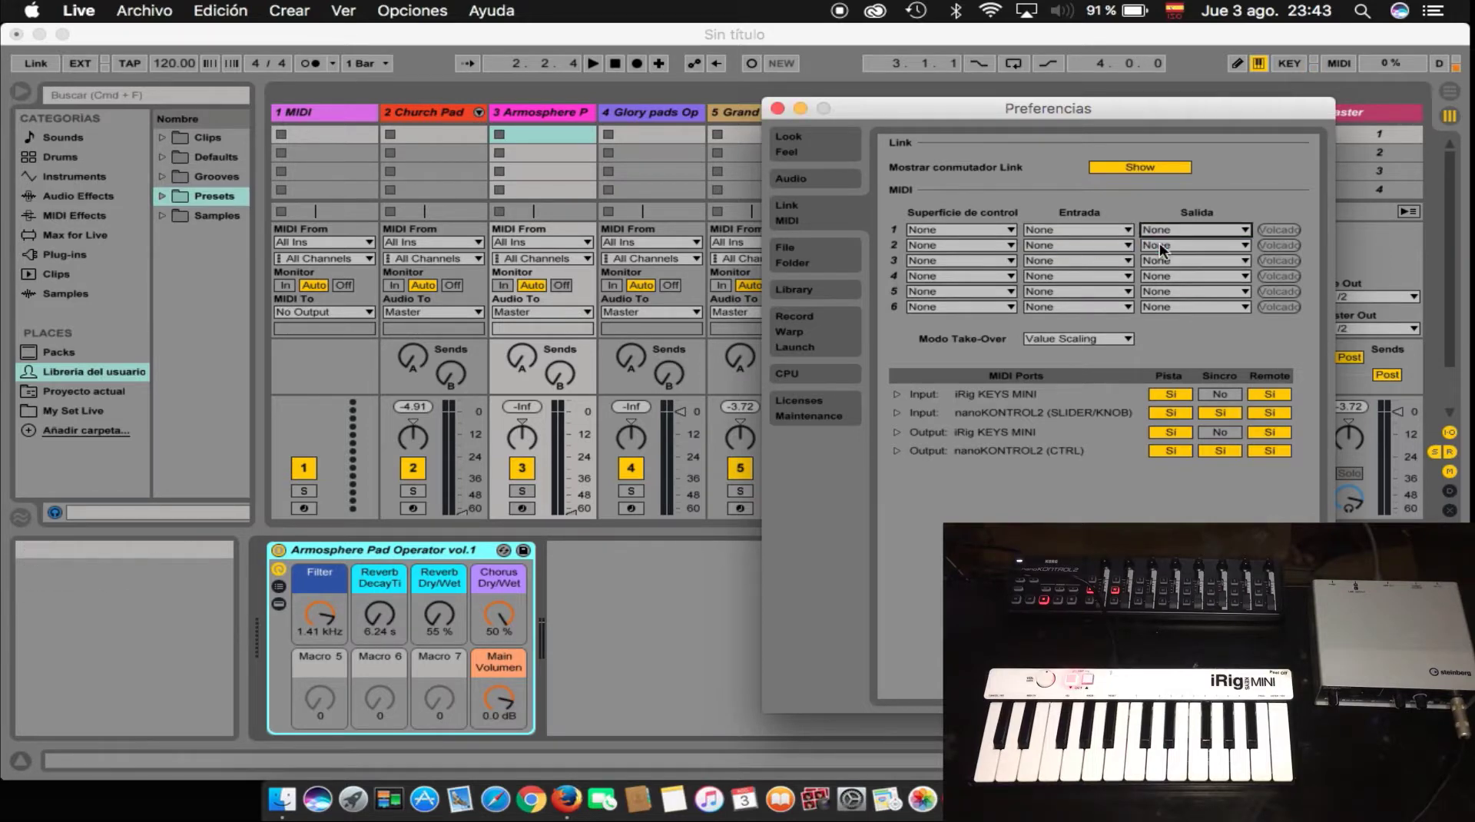
# Turn off Track and Sync for the nanoKONTROL2 input and output ports, and close the preferences
pyautogui.click(1168, 413)
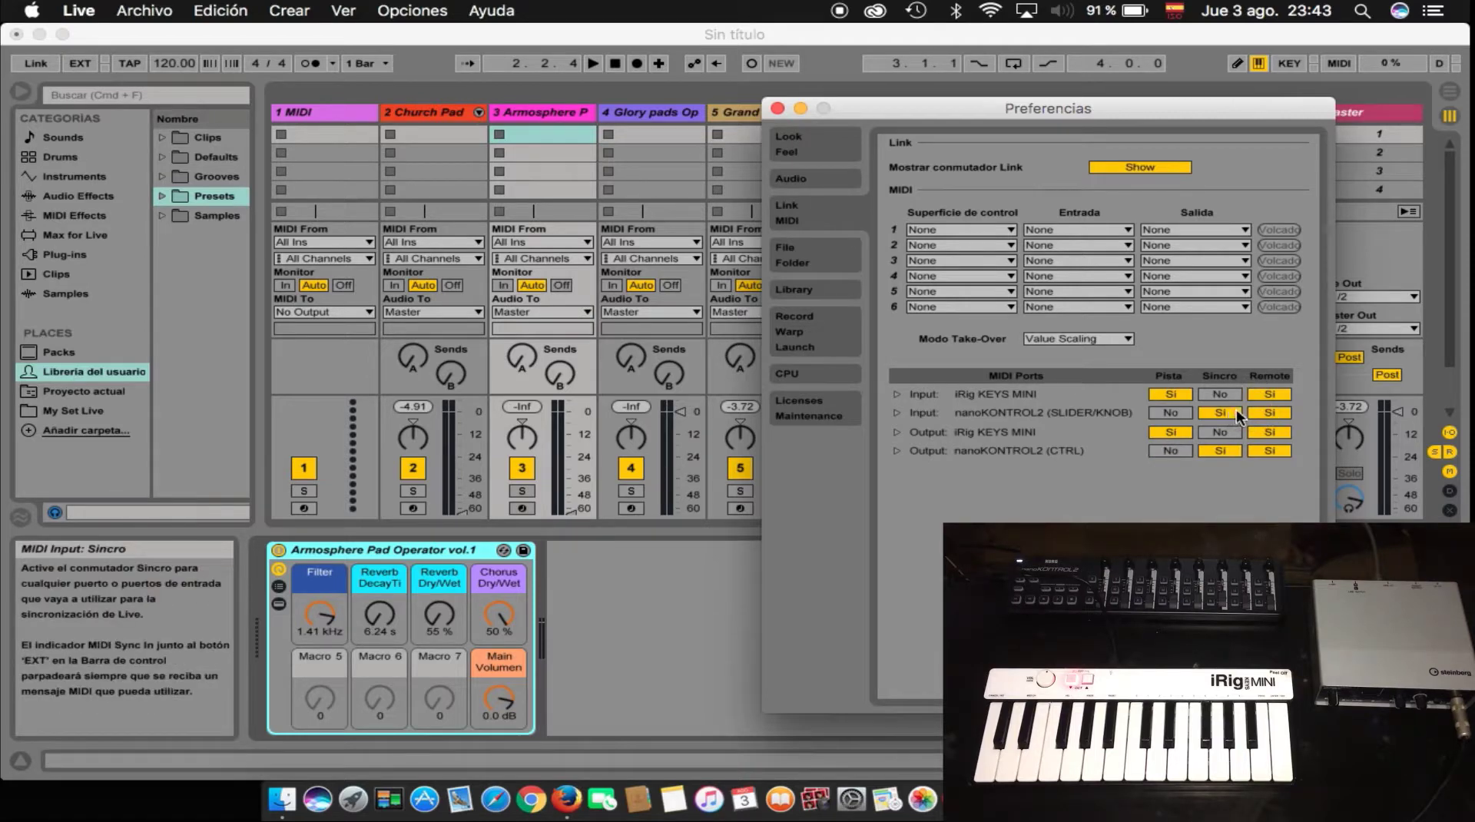
pyautogui.click(1216, 451)
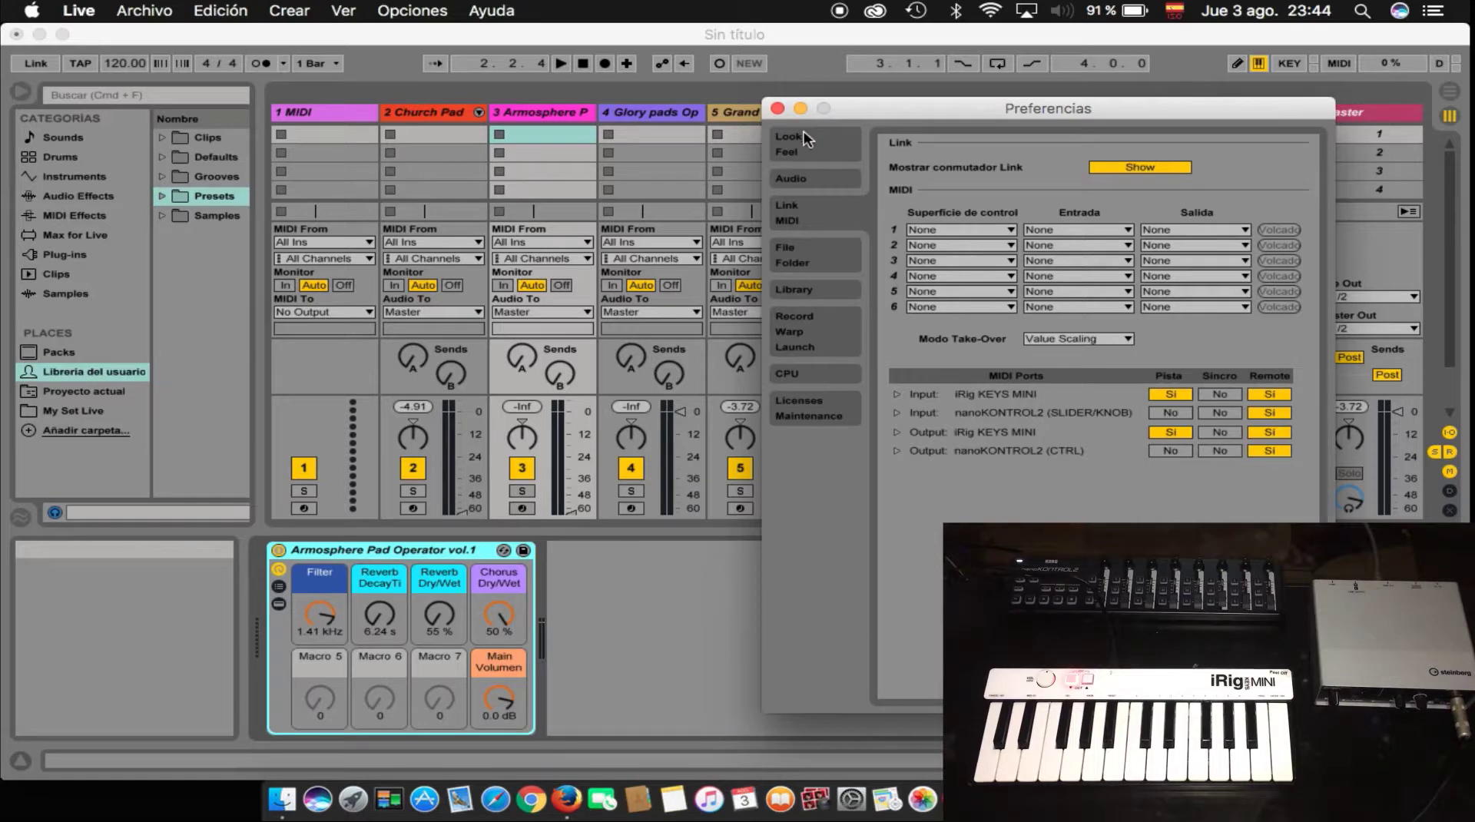
pyautogui.click(778, 108)
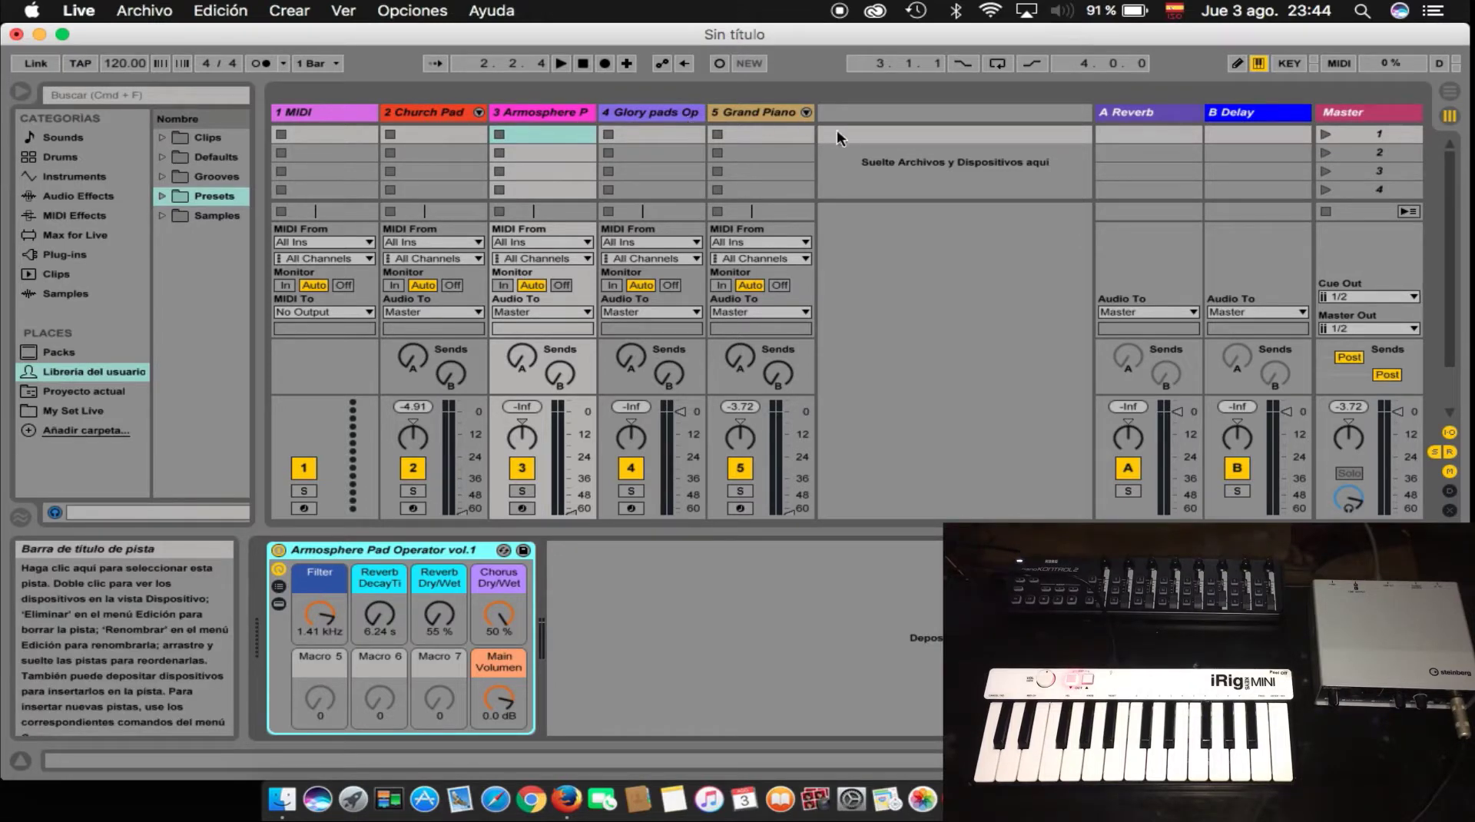
# Look through the device racks on the Grand Piano, Glory pads, Armosphere and Church Pad tracks
pyautogui.click(765, 114)
pyautogui.click(666, 115)
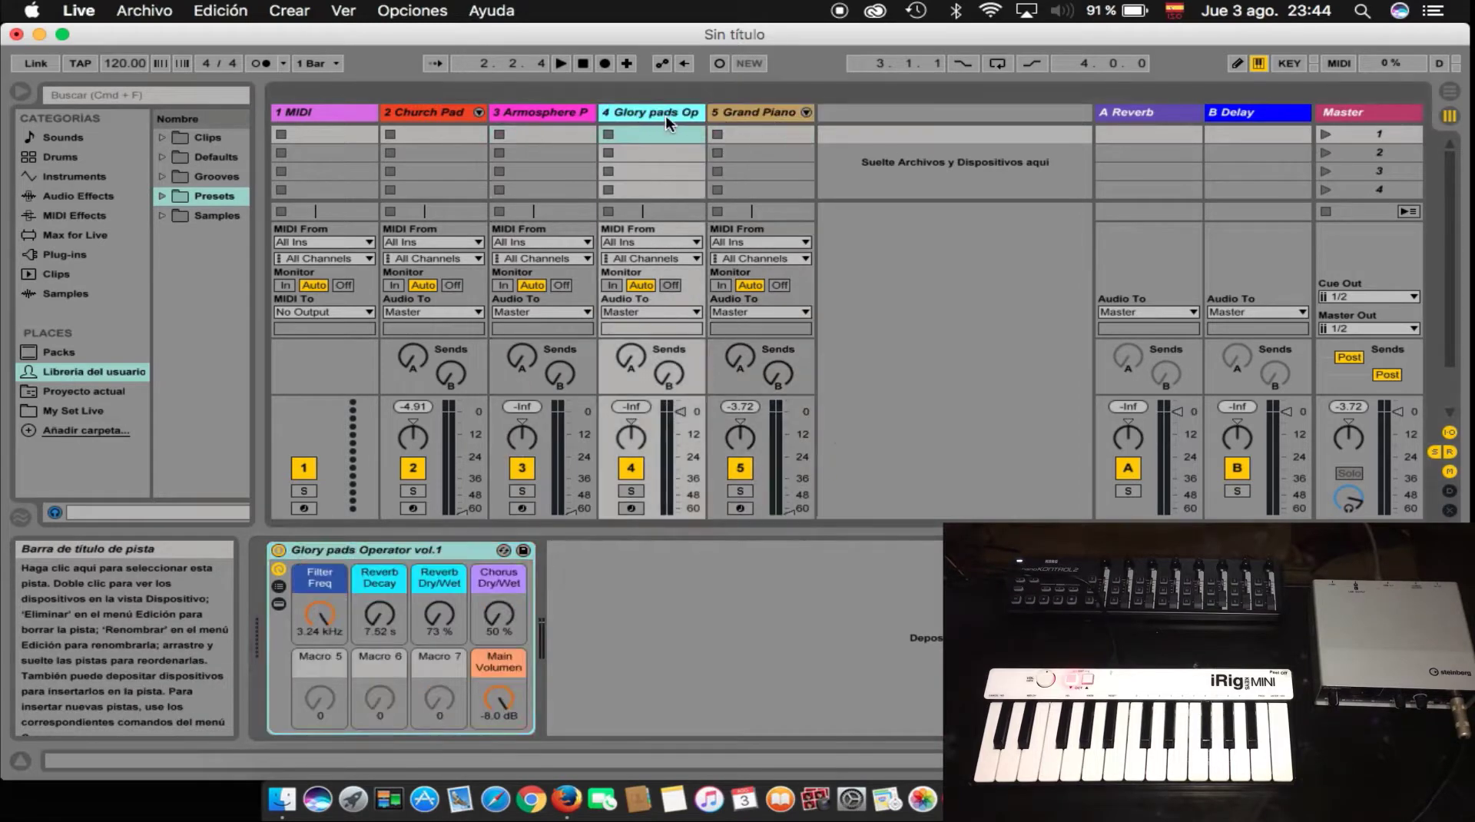
pyautogui.click(548, 112)
pyautogui.click(454, 114)
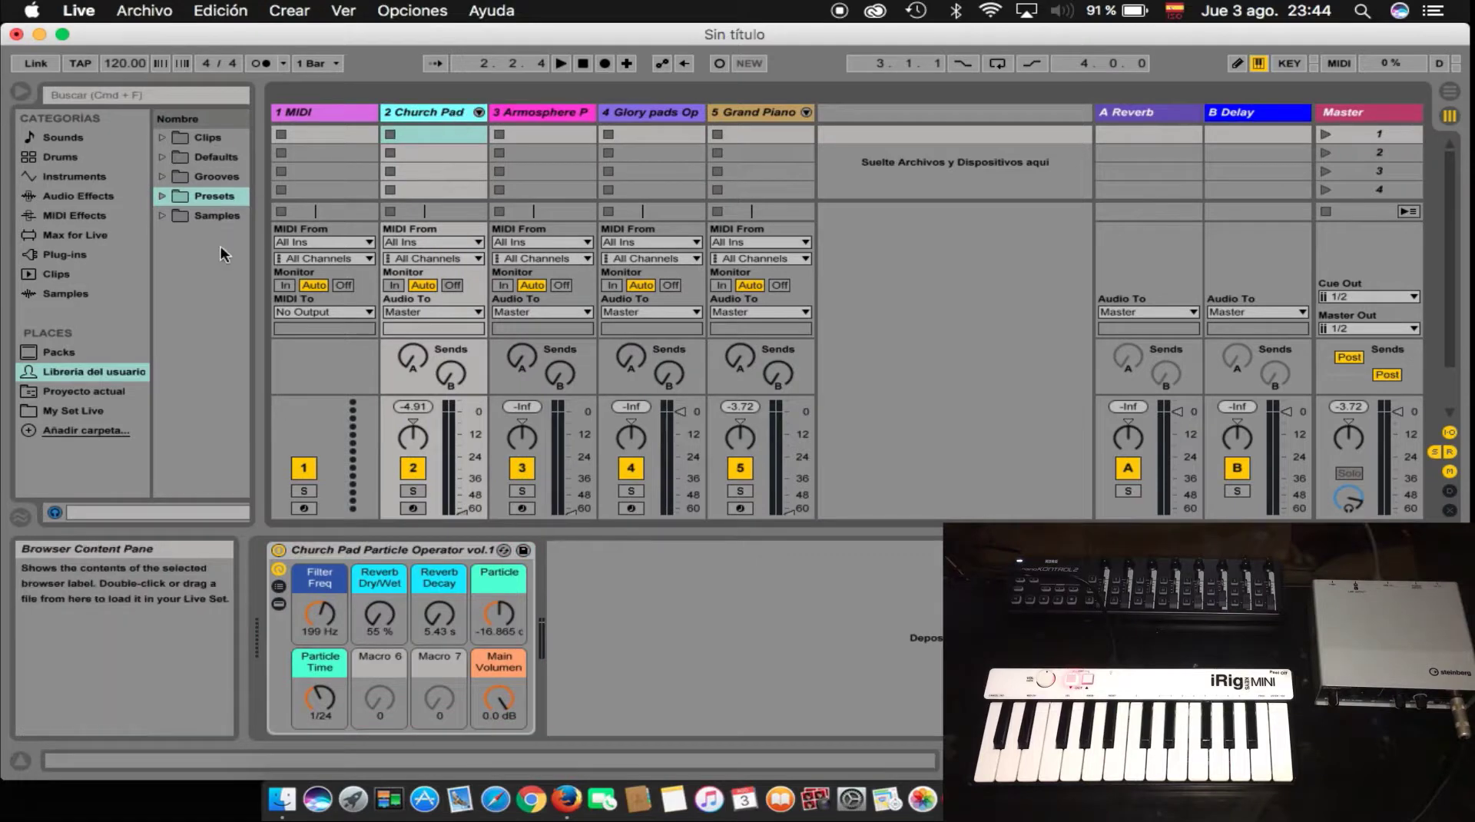